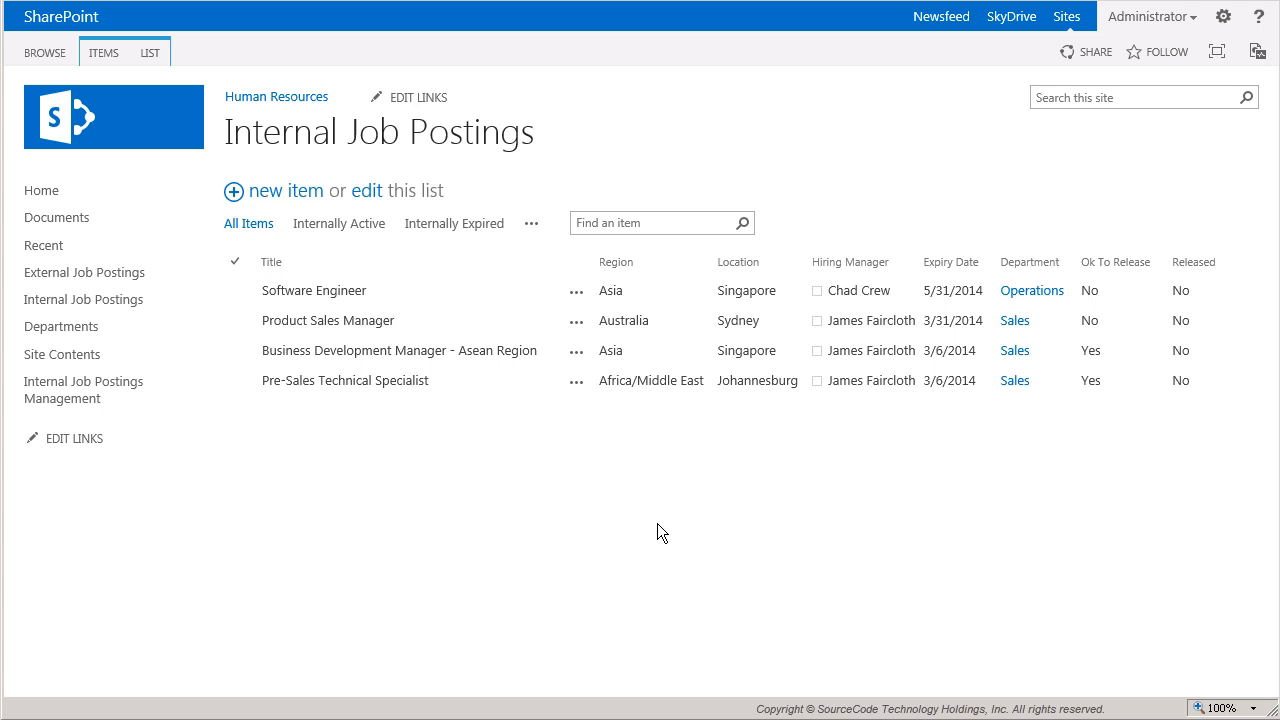
# Look over the External Job Postings and Departments lists in the Human Resources site
pyautogui.click(113, 280)
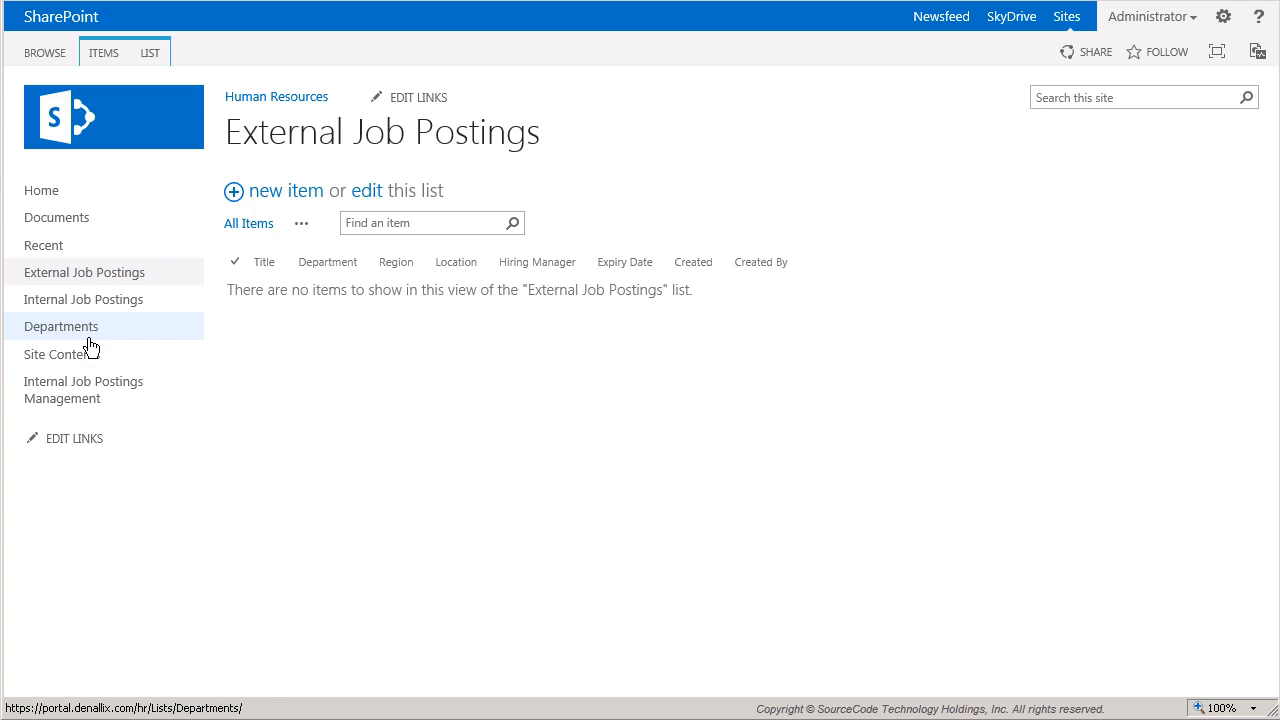
pyautogui.click(61, 326)
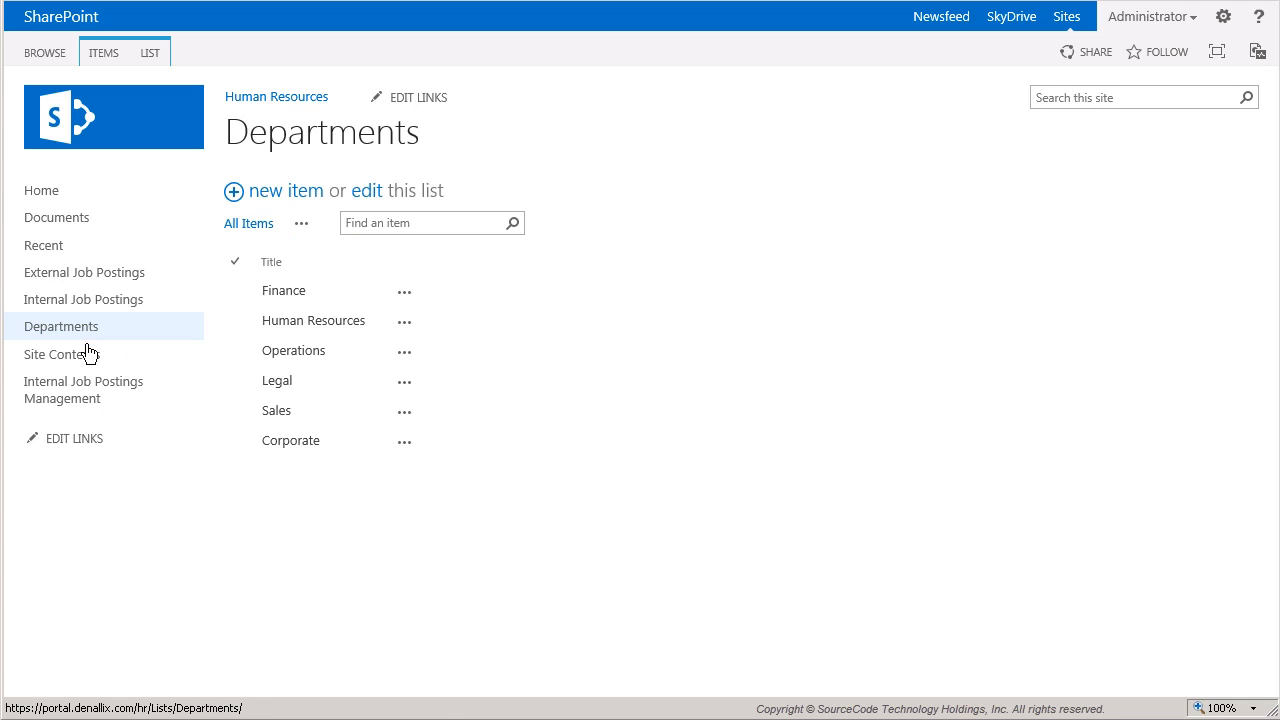
# Preview the Sales department's postings on the management page, then return to Departments
pyautogui.click(78, 398)
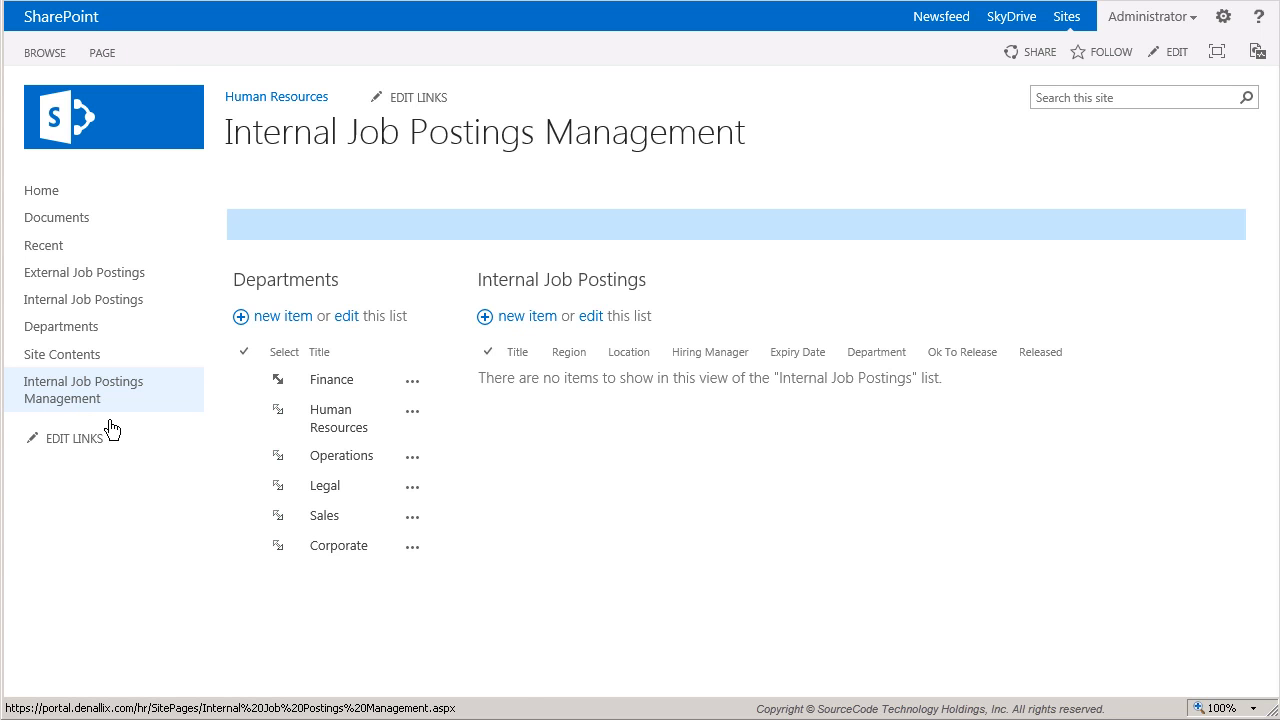
pyautogui.click(324, 515)
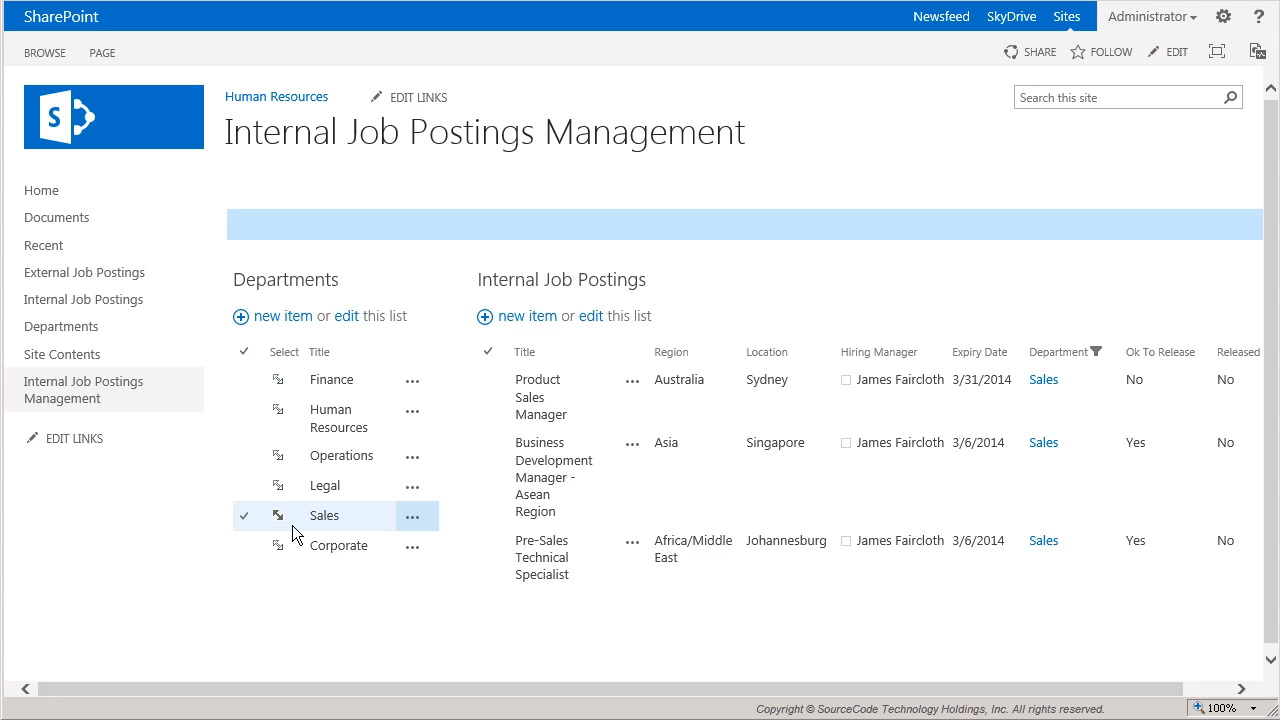
pyautogui.click(292, 380)
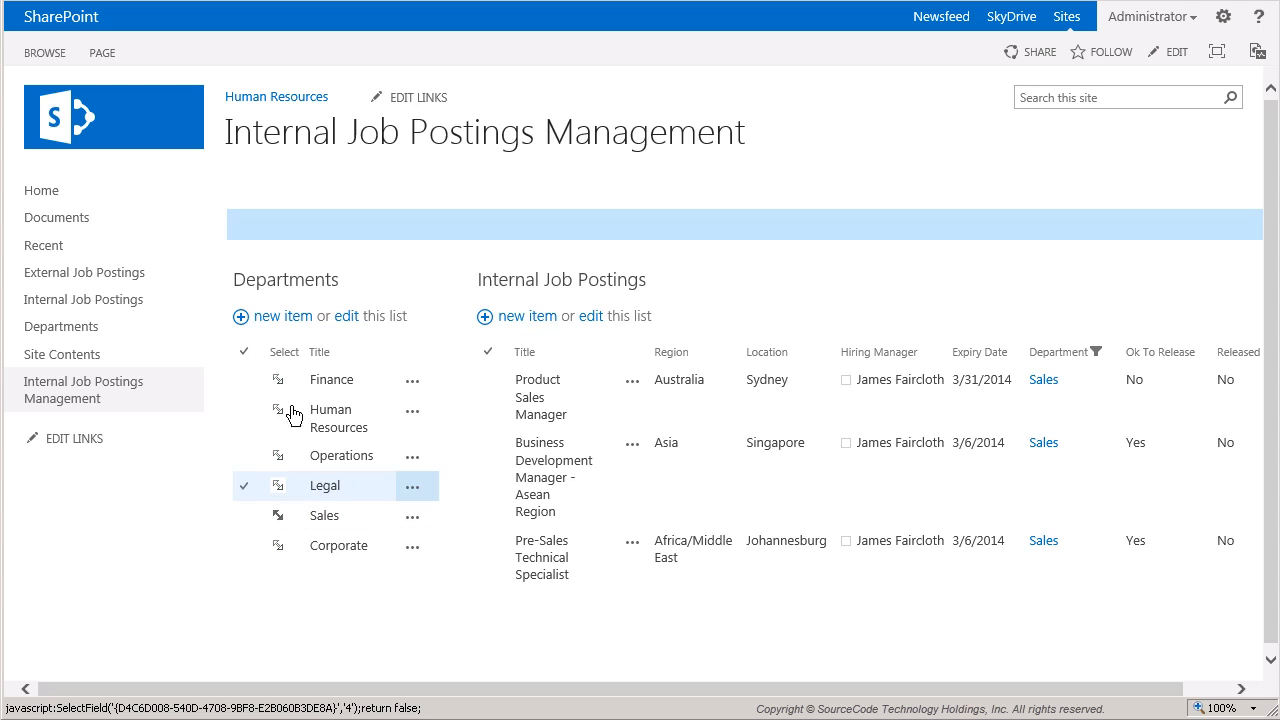
pyautogui.click(286, 279)
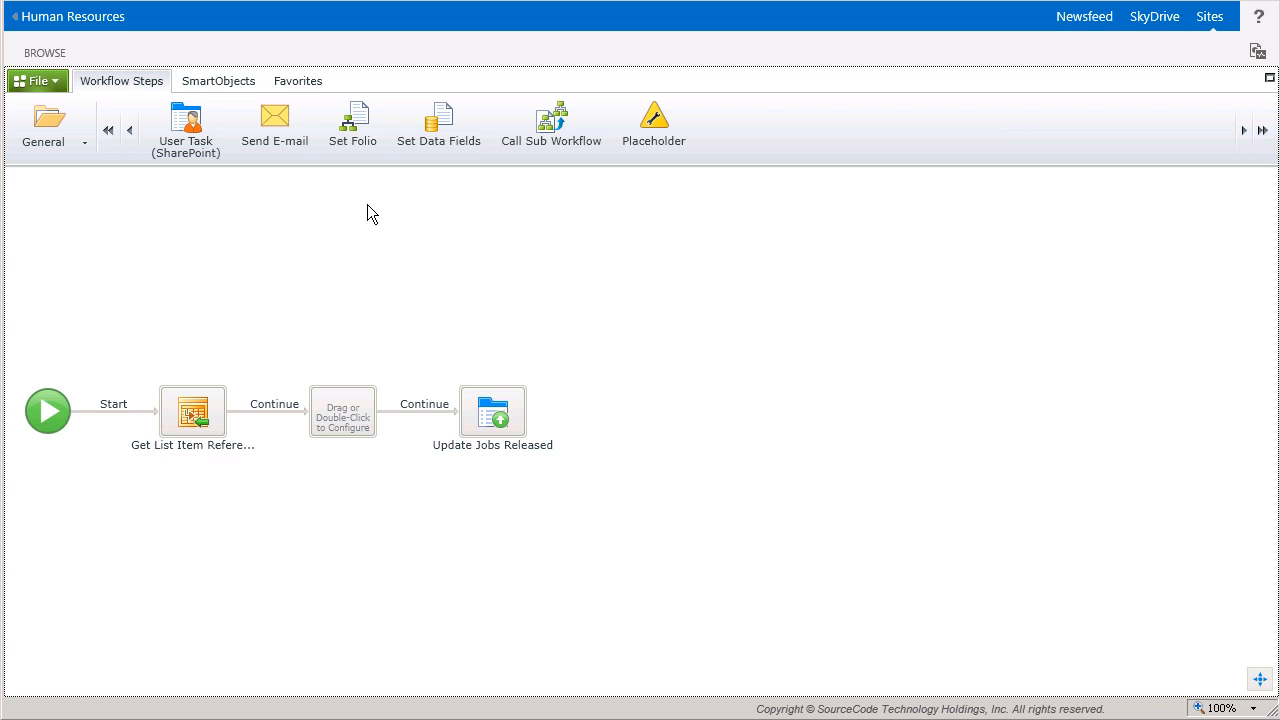
# Place a Copy List Item step from the List Items category into the empty workflow slot
pyautogui.click(72, 148)
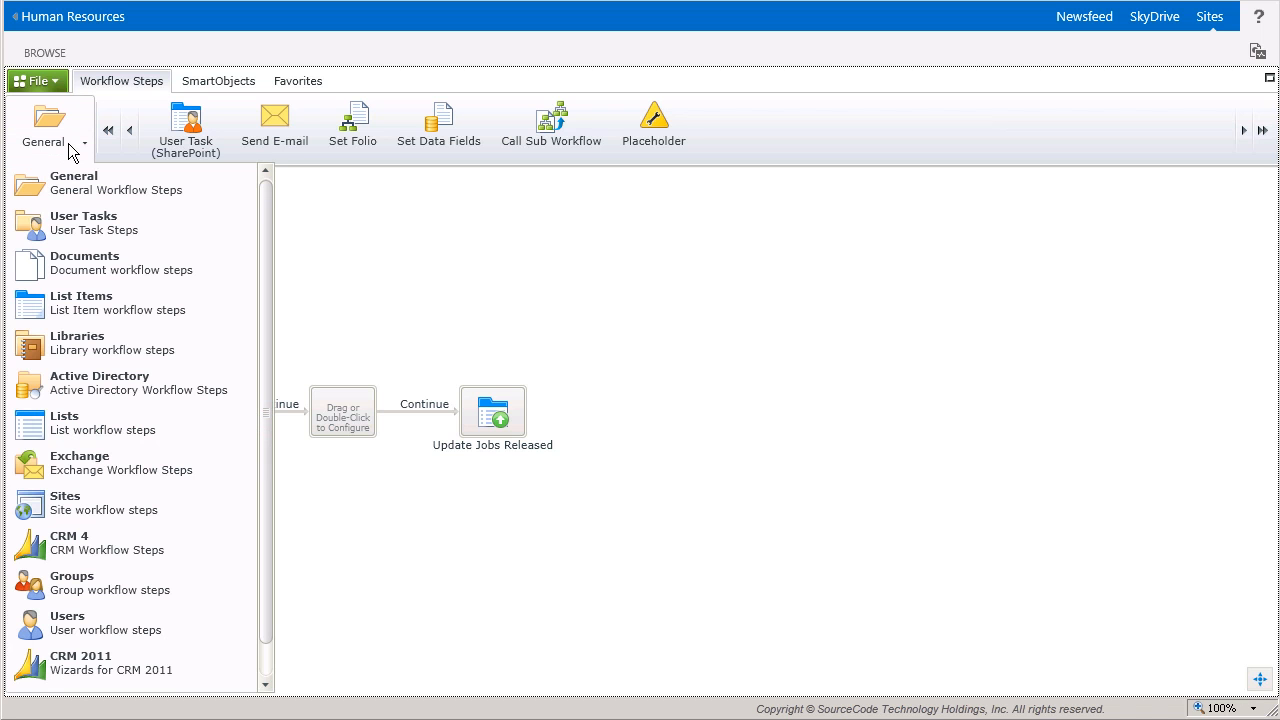
pyautogui.click(184, 308)
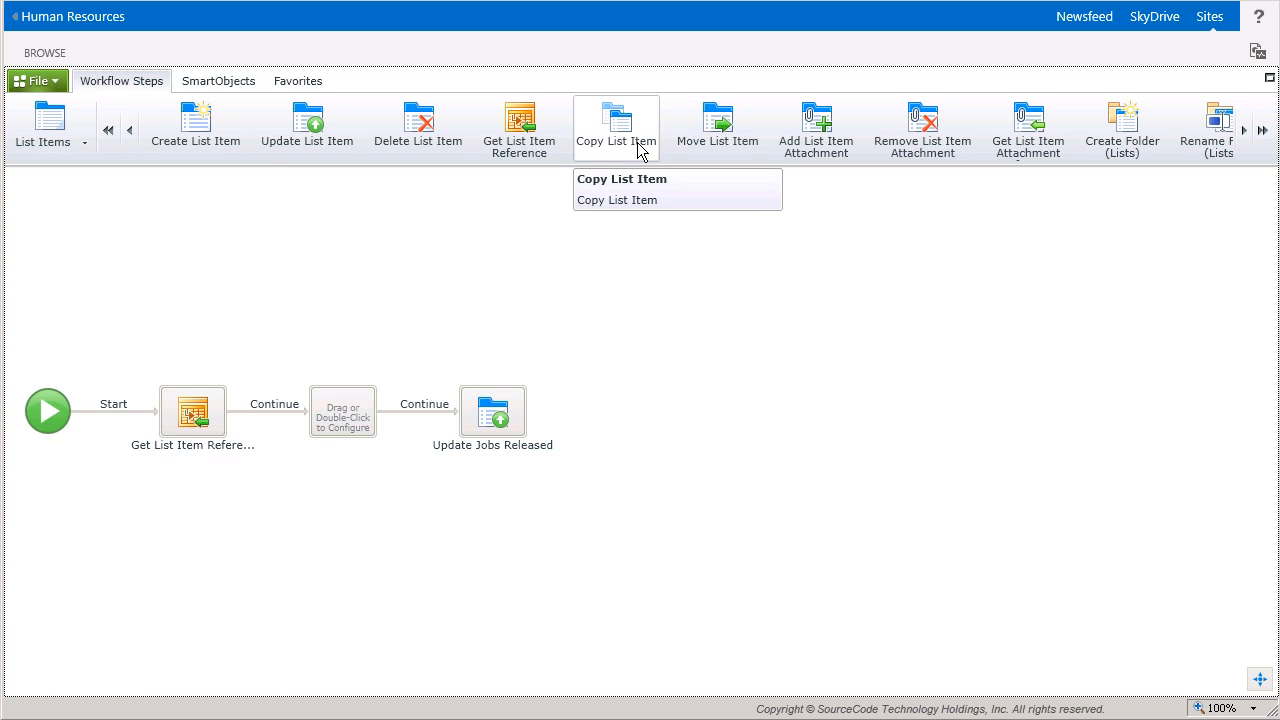
pyautogui.moveTo(641, 150); pyautogui.dragTo(345, 412)
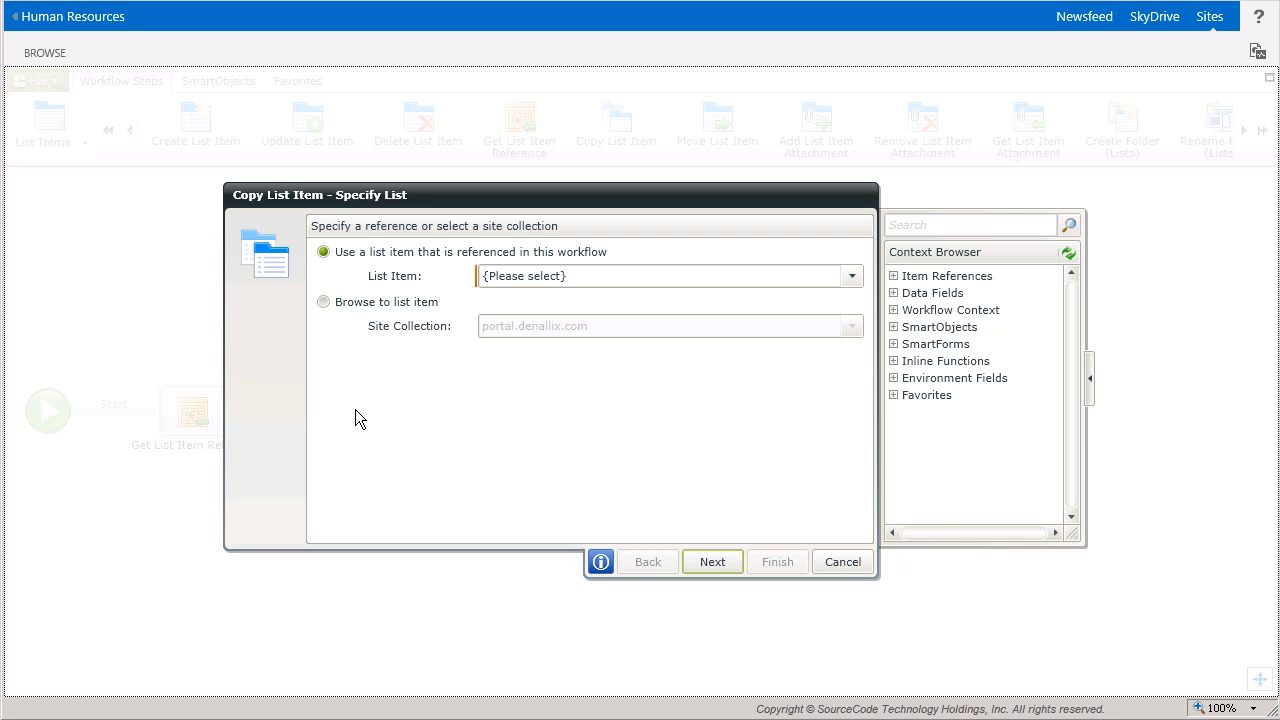
# Browse to Human Resources and pick Internal Job Postings as the copy step's source list
pyautogui.click(333, 305)
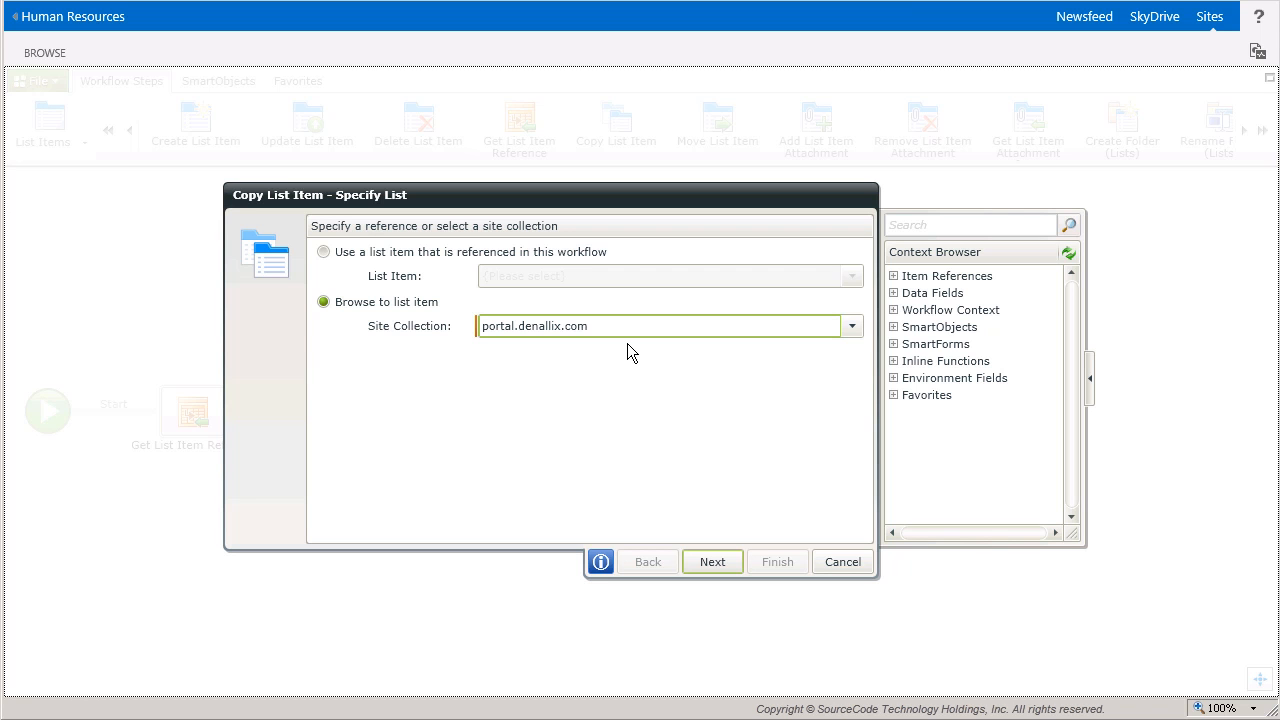
pyautogui.click(710, 571)
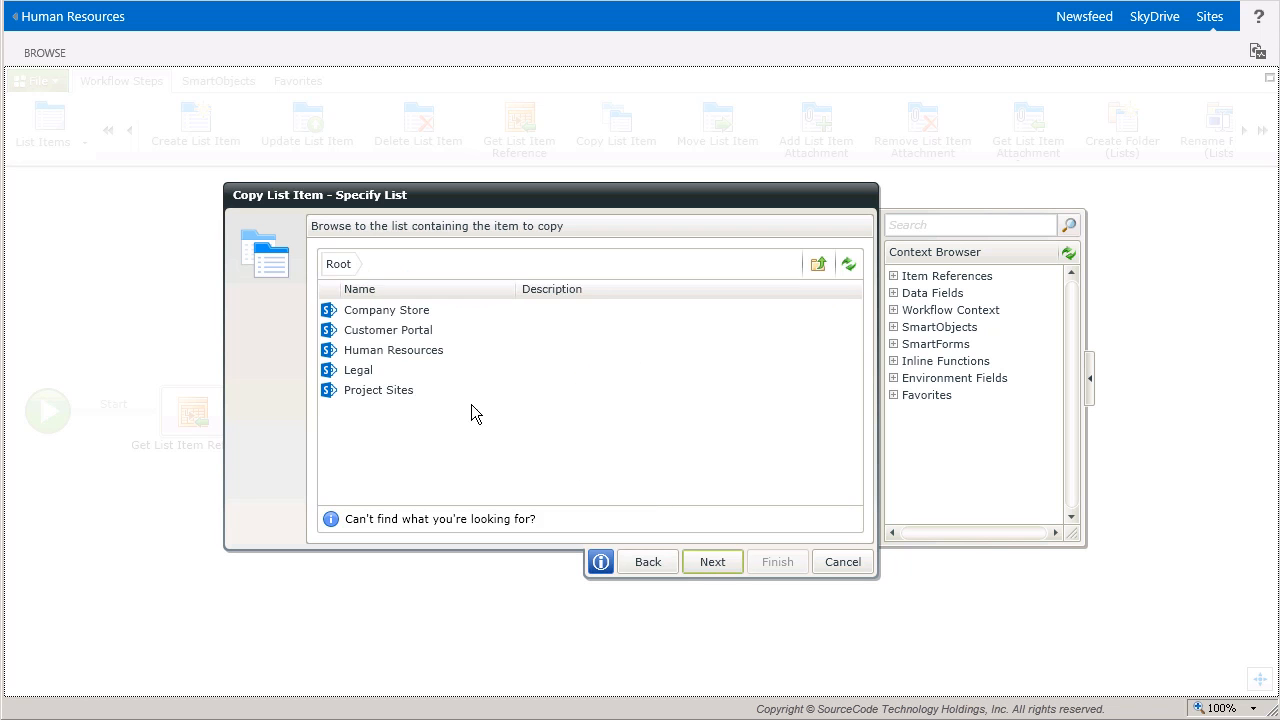
pyautogui.doubleClick(433, 350)
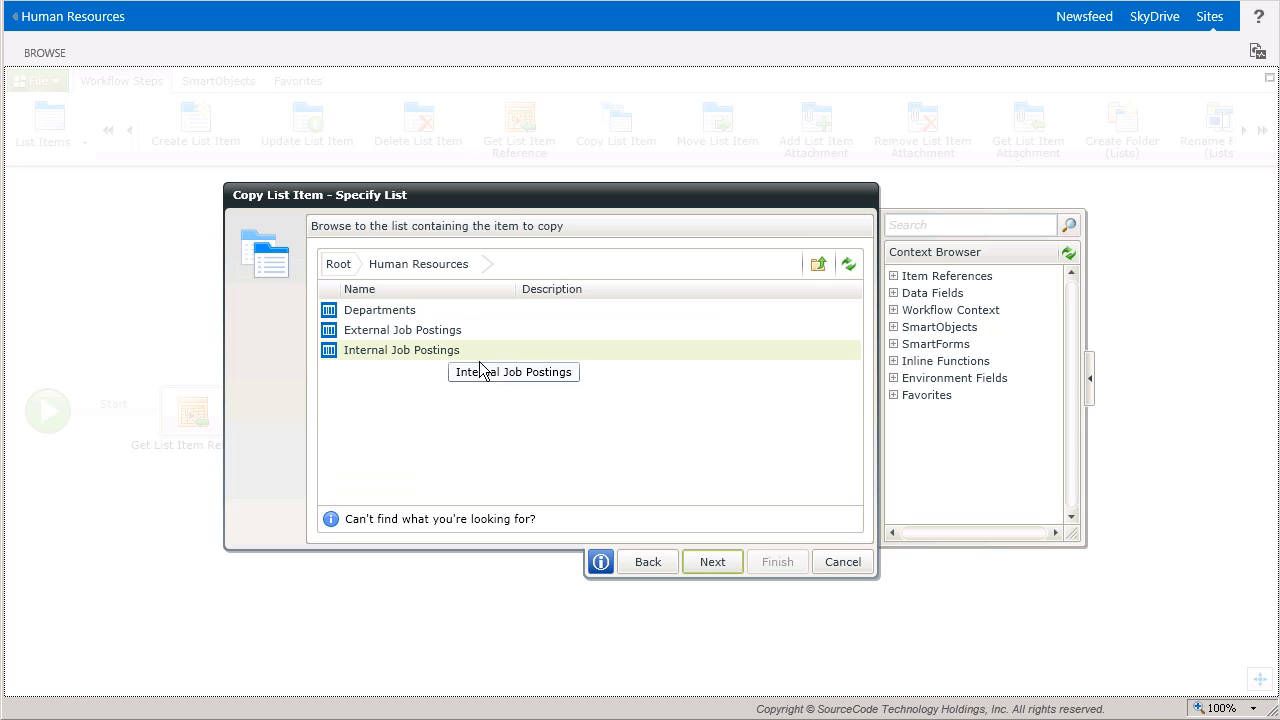
pyautogui.click(498, 352)
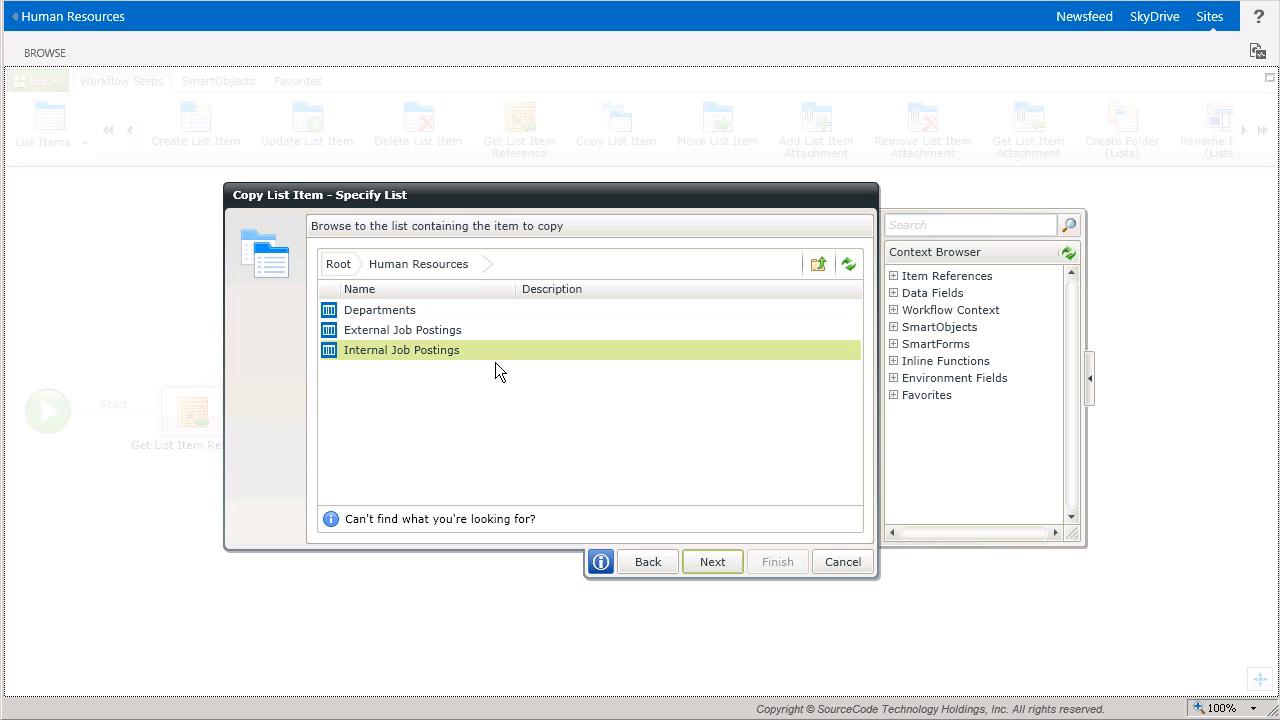
pyautogui.click(716, 566)
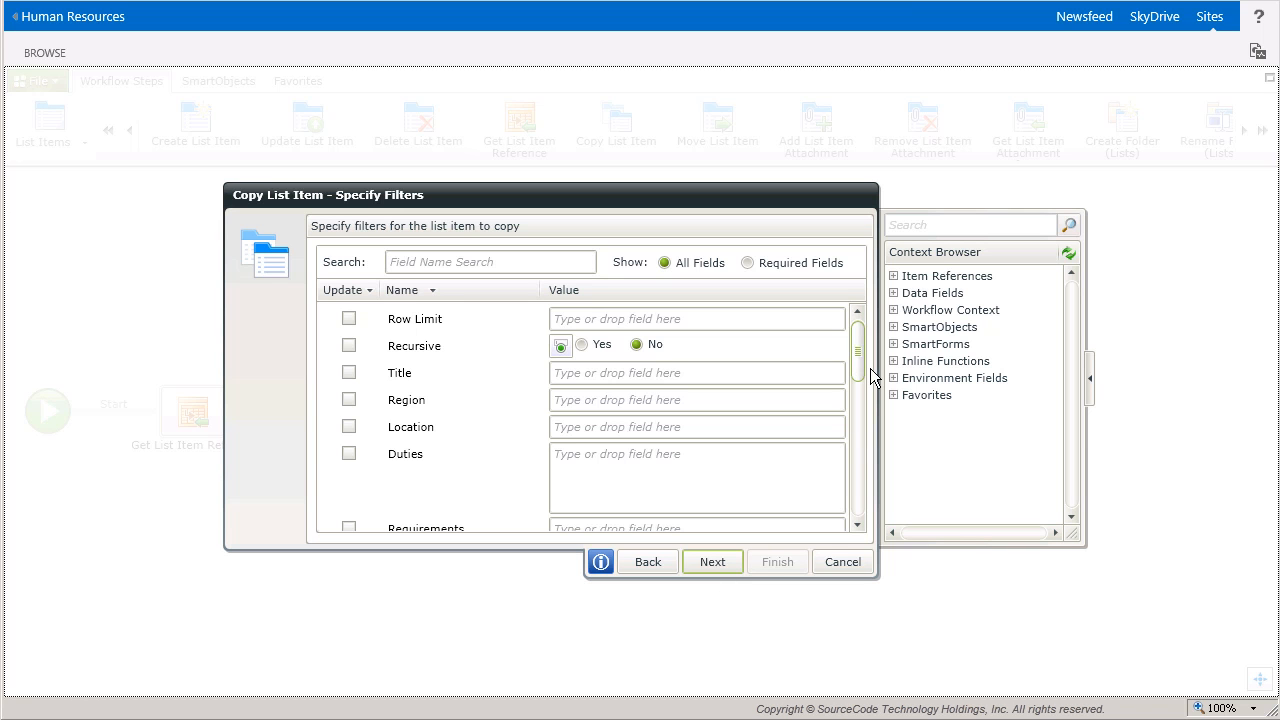
pyautogui.moveTo(860, 352); pyautogui.dragTo(865, 449)
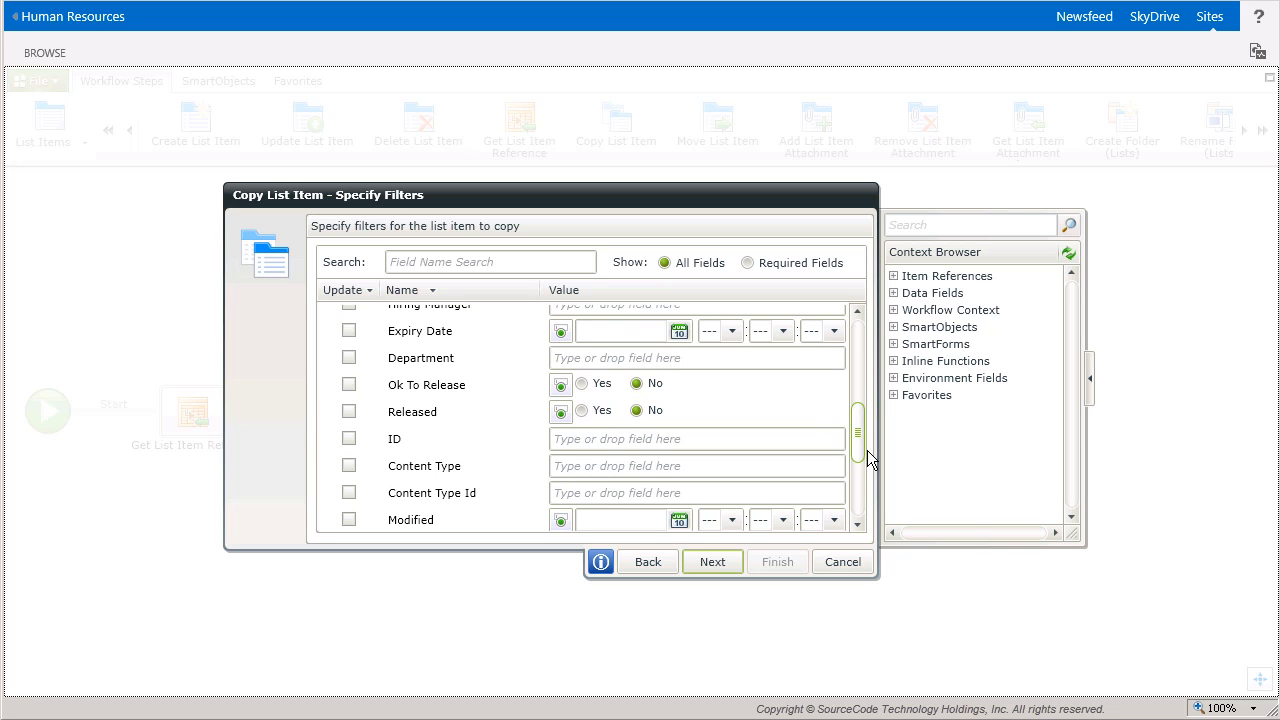
# Filter on Department equals Departments Title, Ok To Release Yes and Released No
pyautogui.click(893, 276)
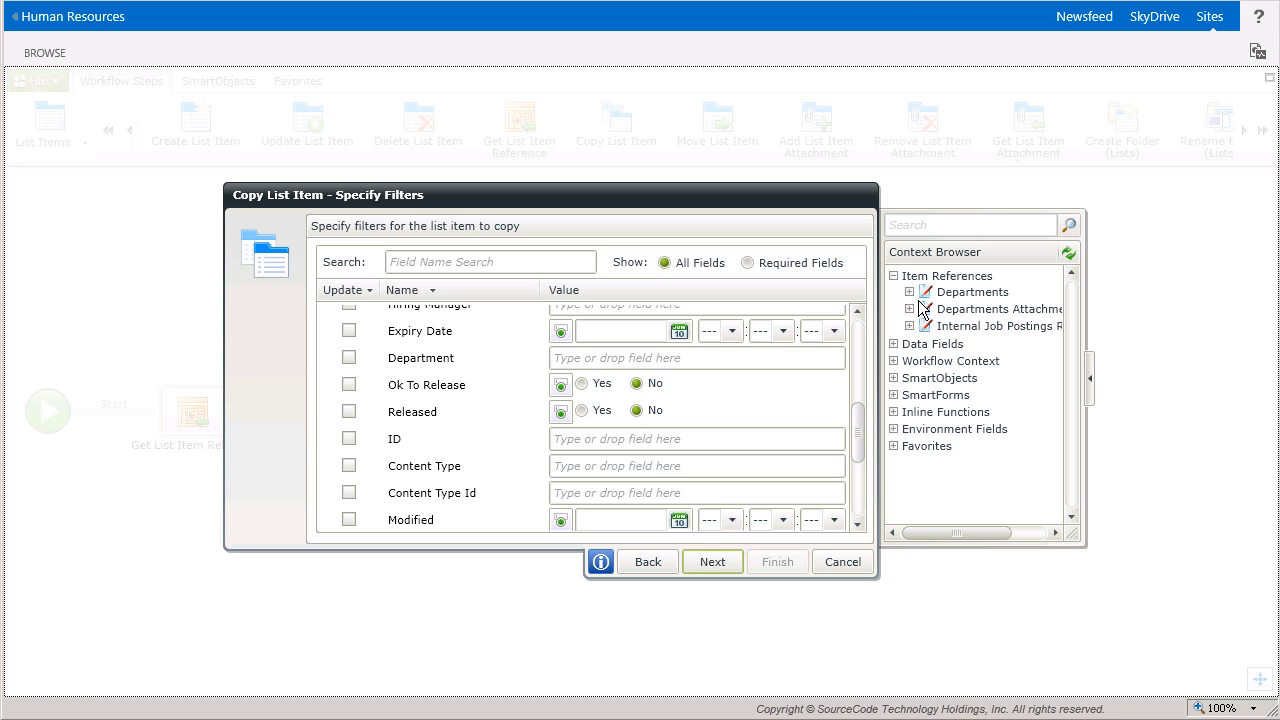
pyautogui.click(909, 292)
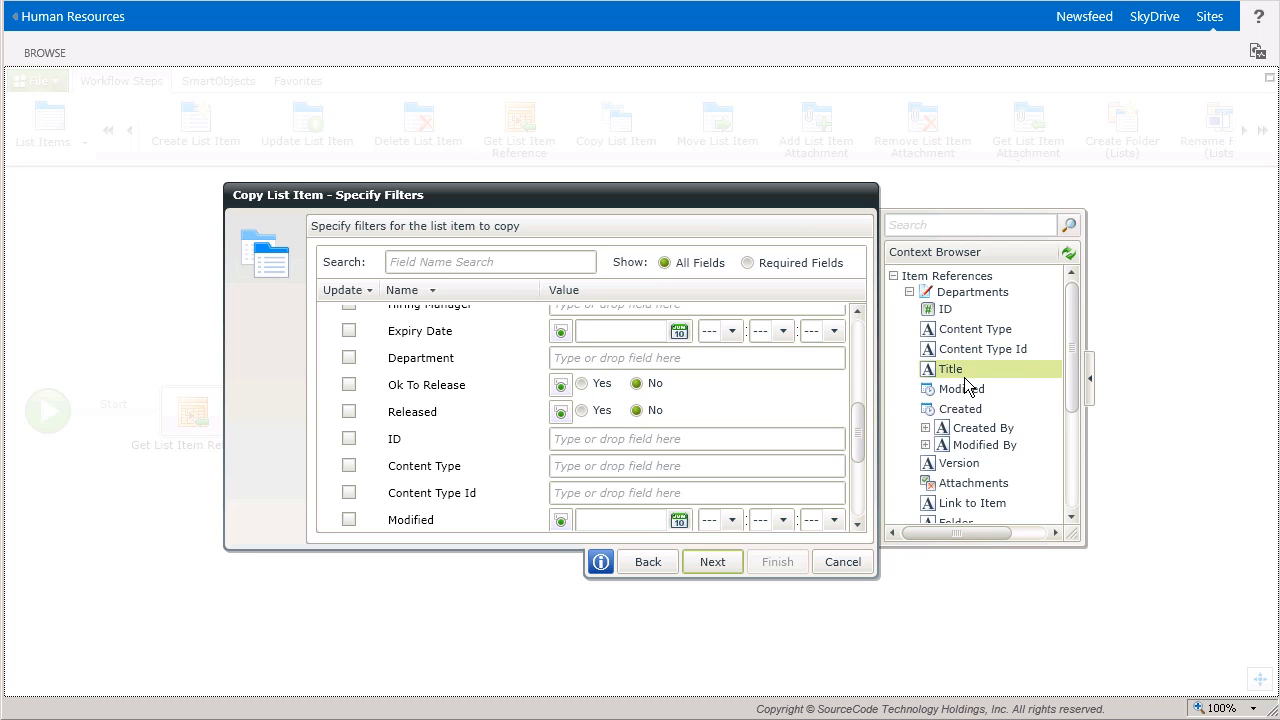
pyautogui.moveTo(950, 369); pyautogui.dragTo(722, 360)
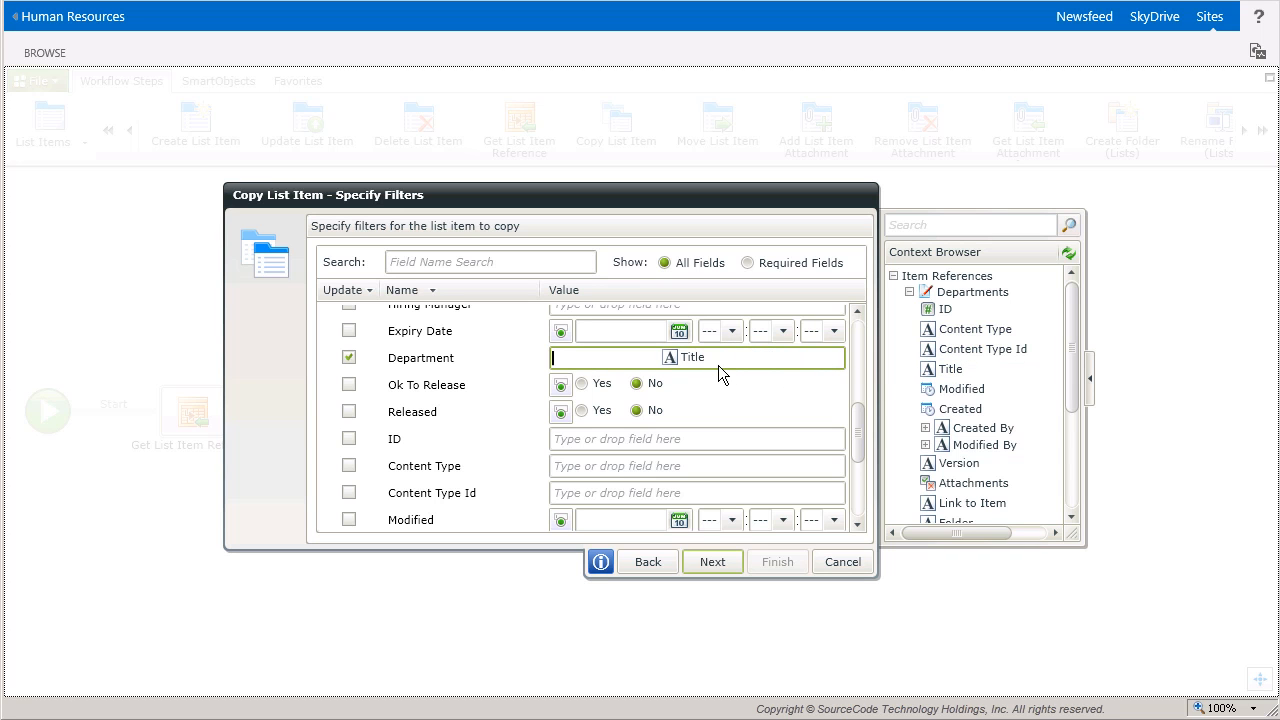
pyautogui.click(718, 360)
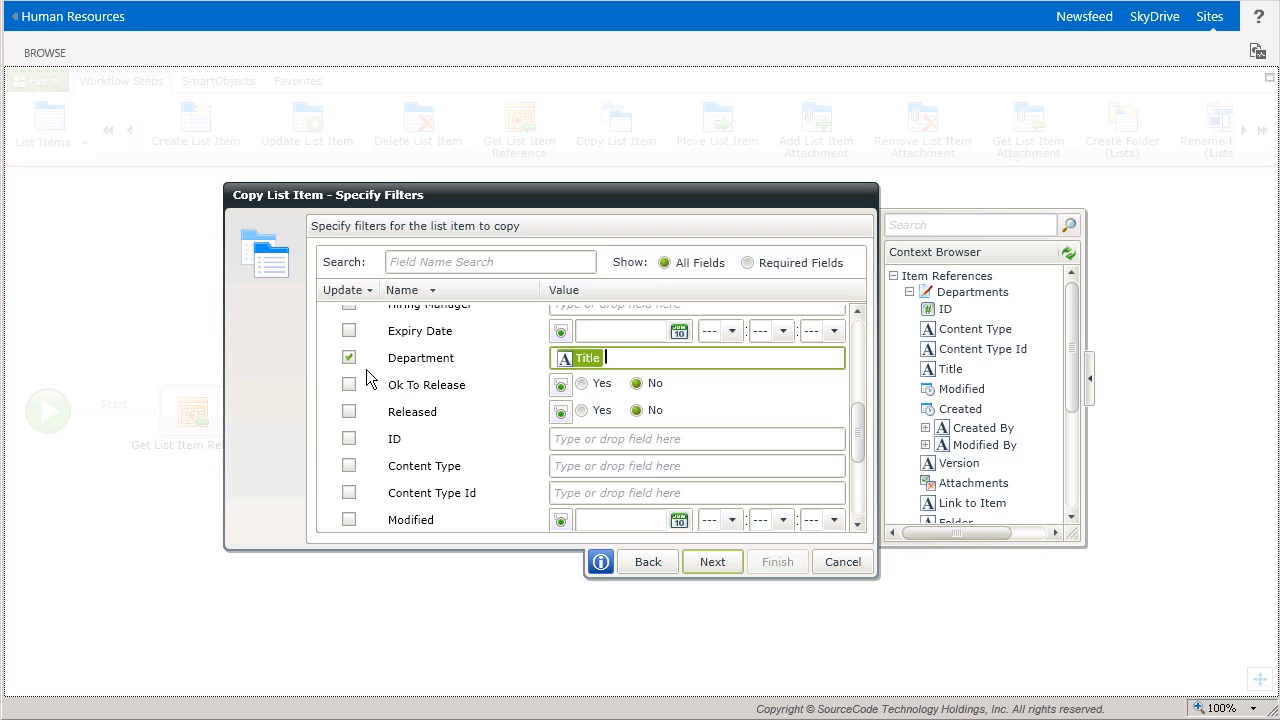
pyautogui.click(582, 384)
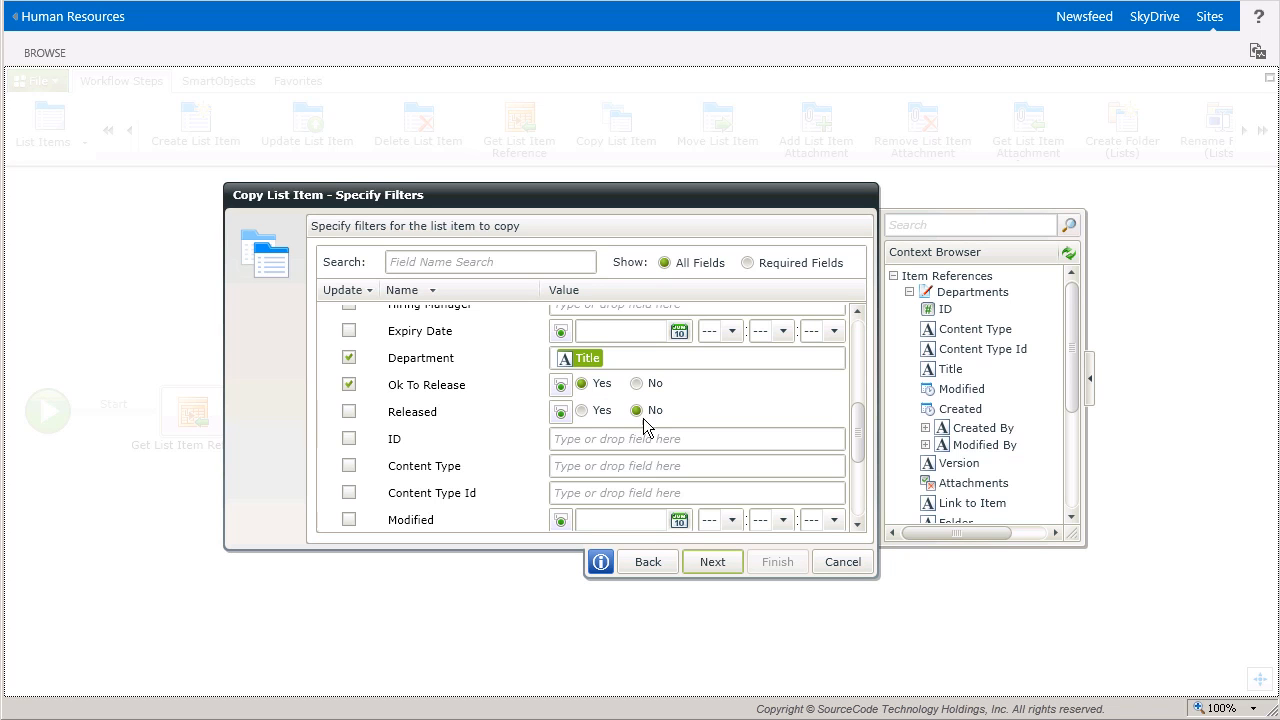
pyautogui.click(637, 410)
# Switch the source to the referenced Internal Job Postings Reference item and continue
pyautogui.click(657, 569)
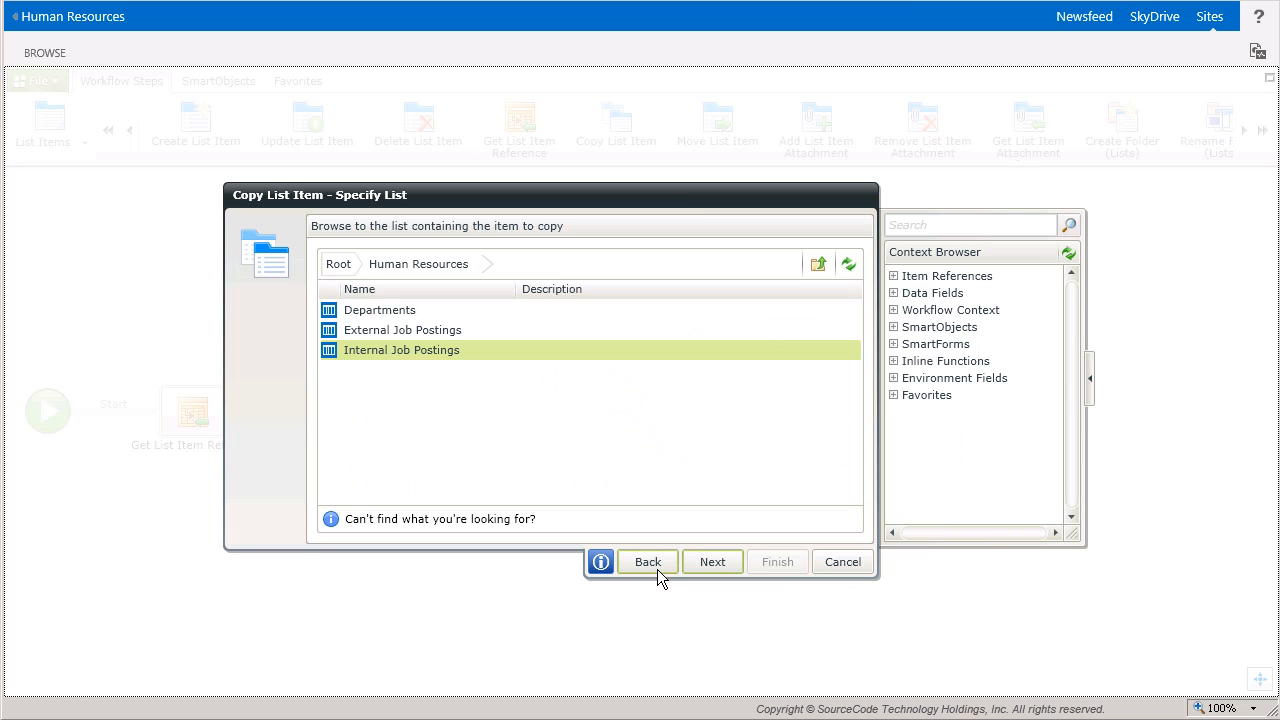
pyautogui.click(648, 562)
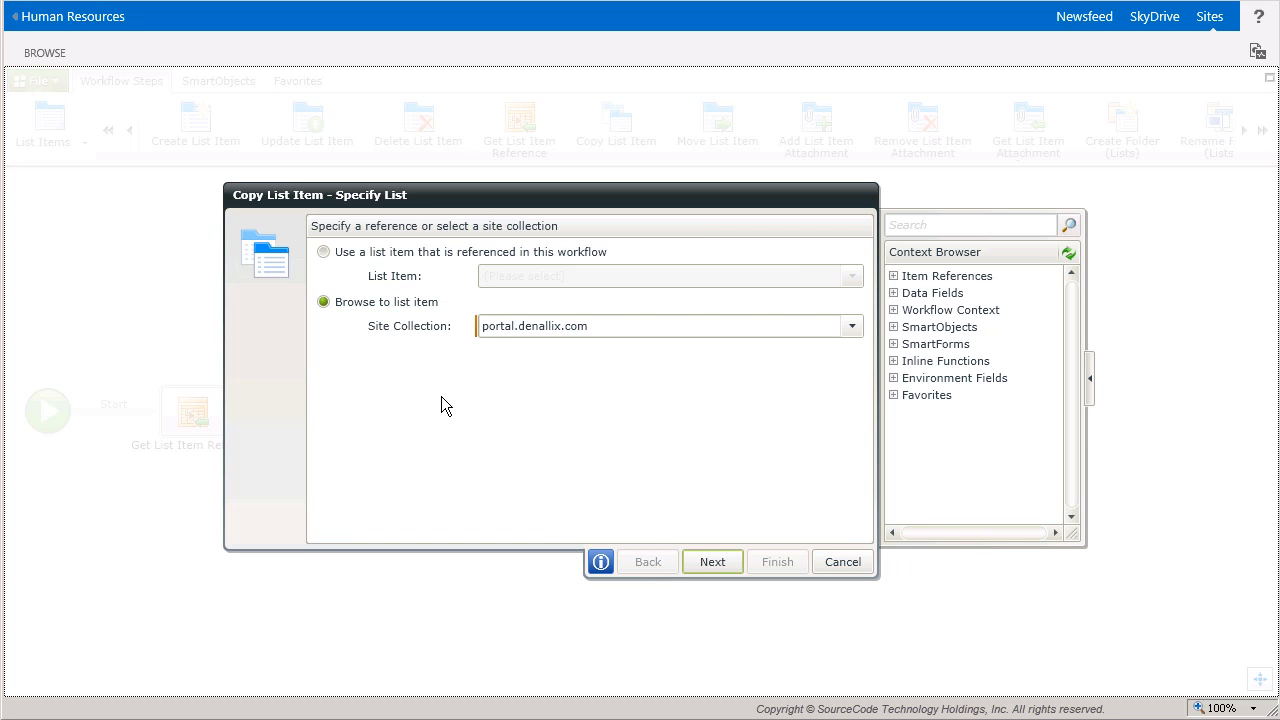
pyautogui.click(337, 256)
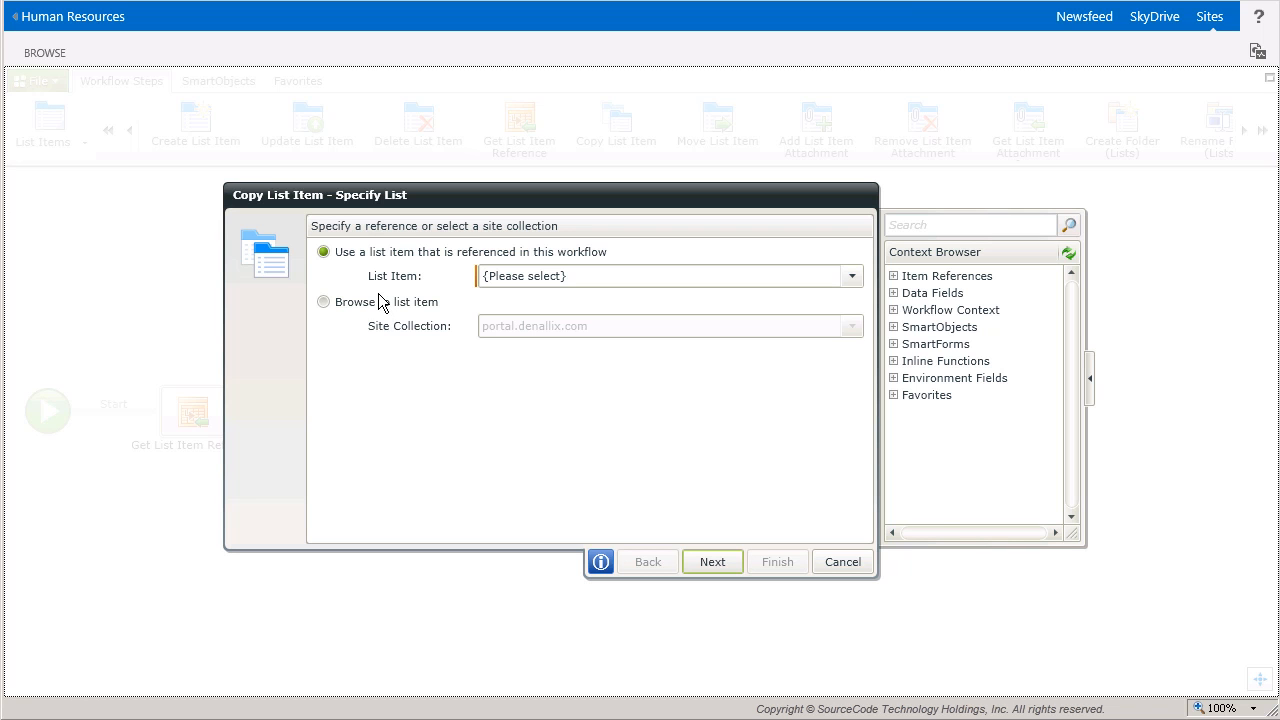
pyautogui.click(852, 276)
pyautogui.click(650, 331)
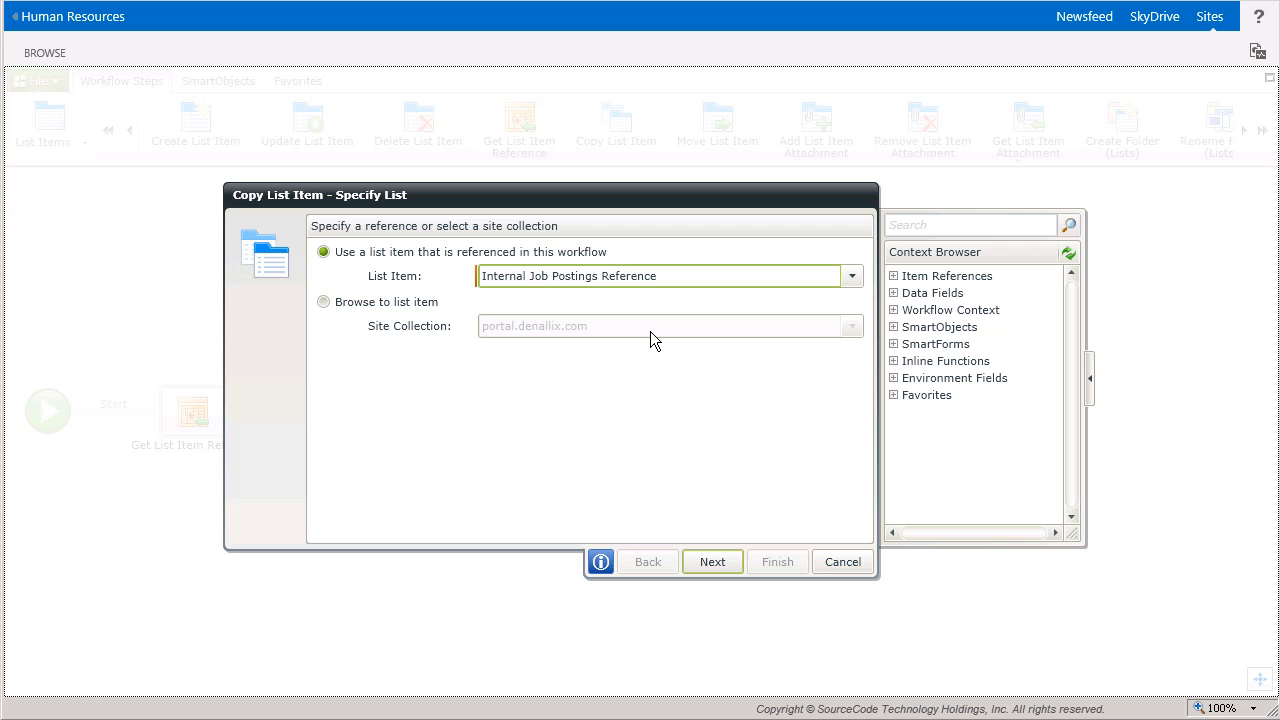
pyautogui.click(728, 570)
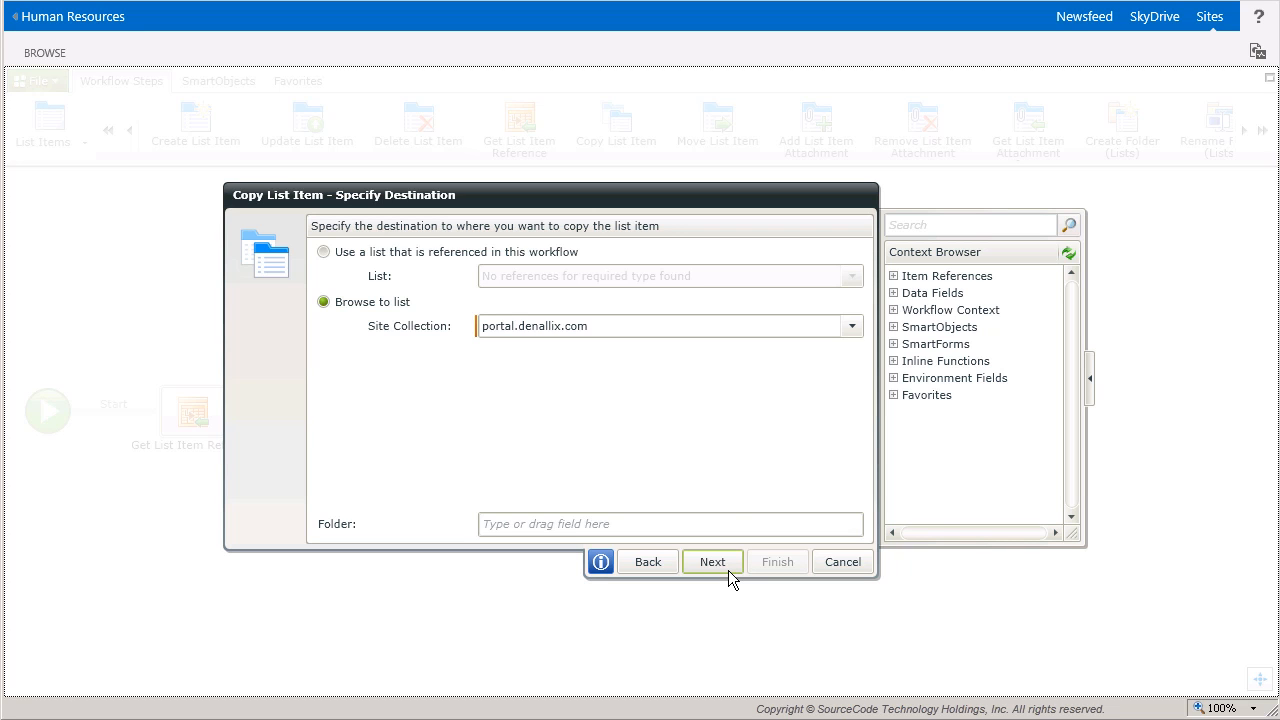
# Browse to Human Resources and pick External Job Postings as the destination list
pyautogui.click(733, 525)
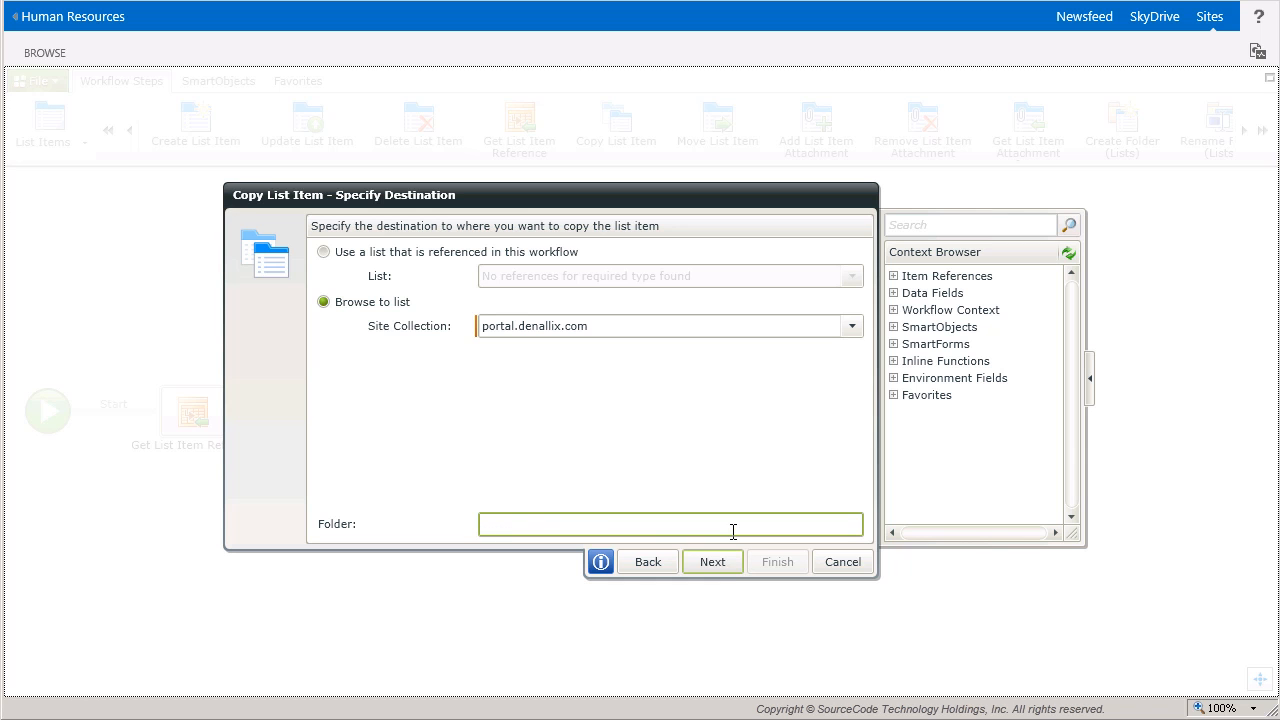
pyautogui.click(713, 562)
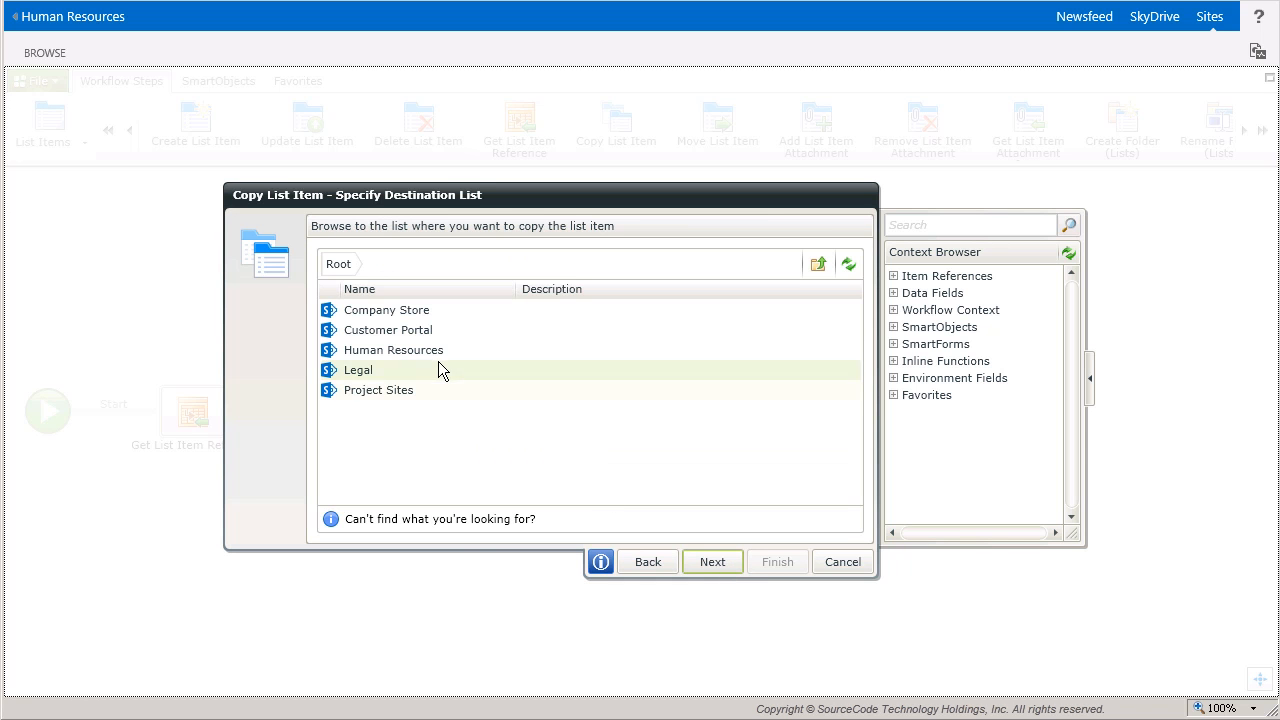
pyautogui.doubleClick(393, 350)
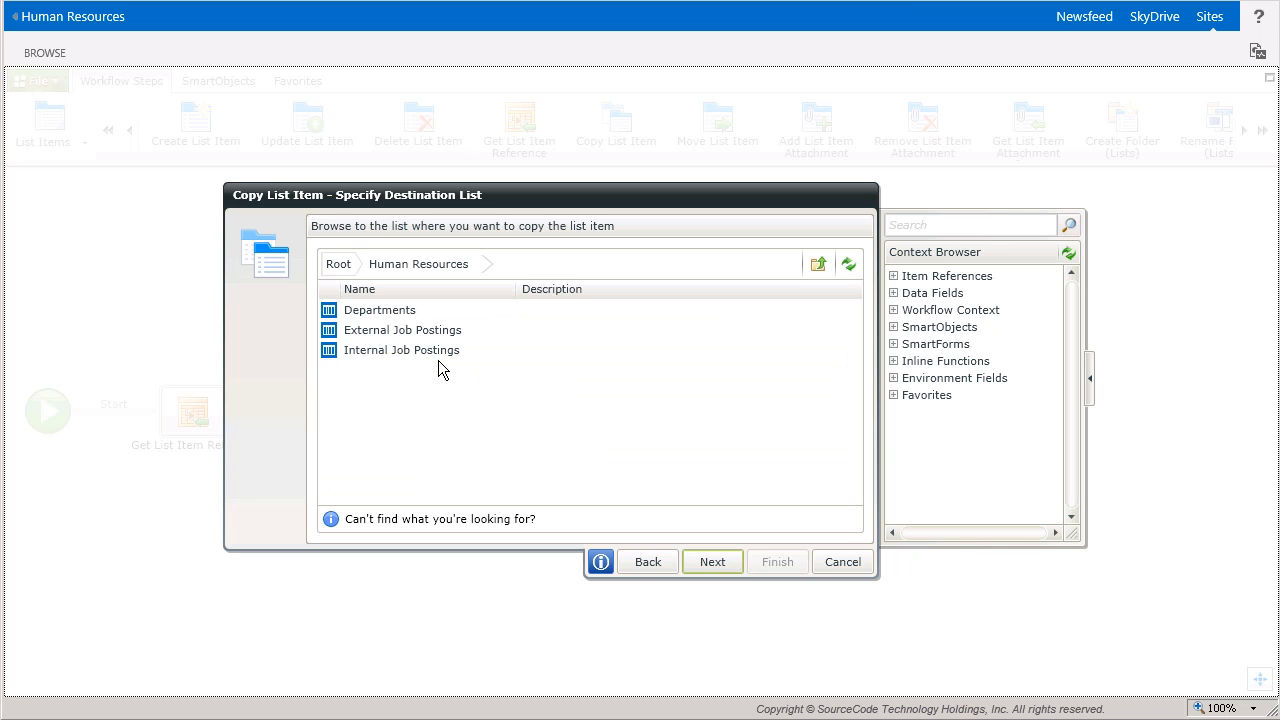
pyautogui.click(436, 332)
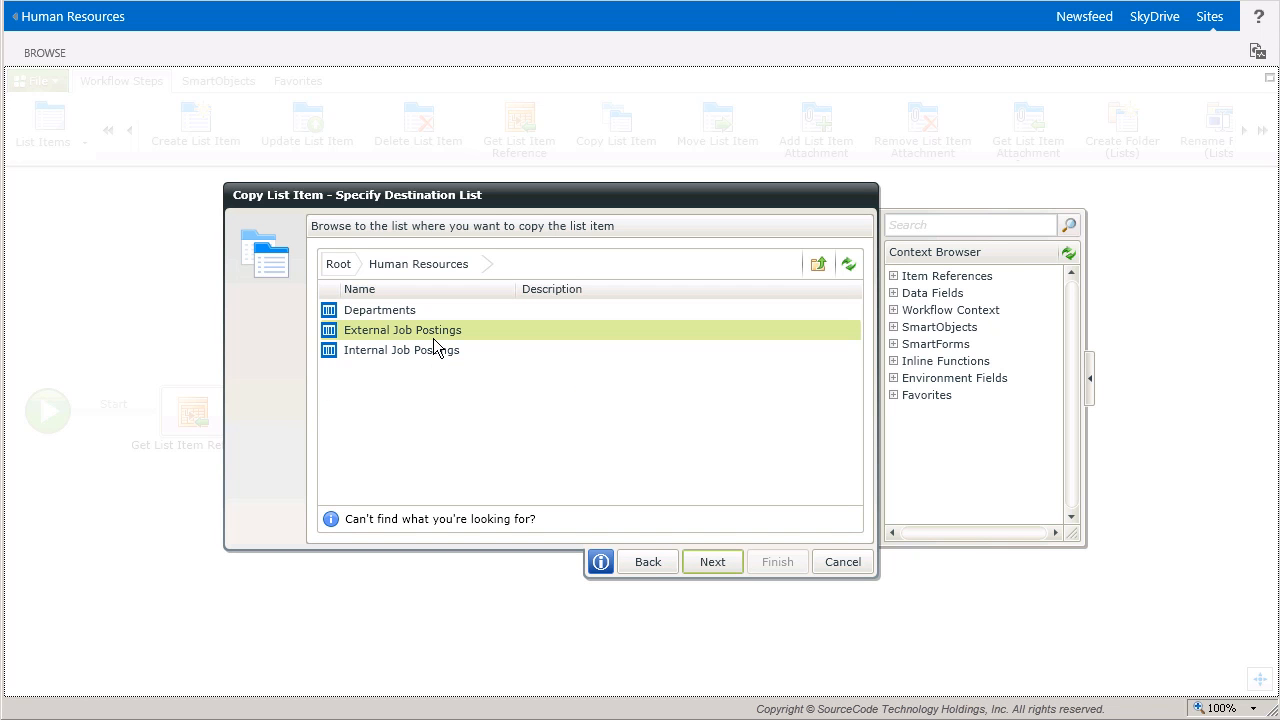
pyautogui.click(712, 561)
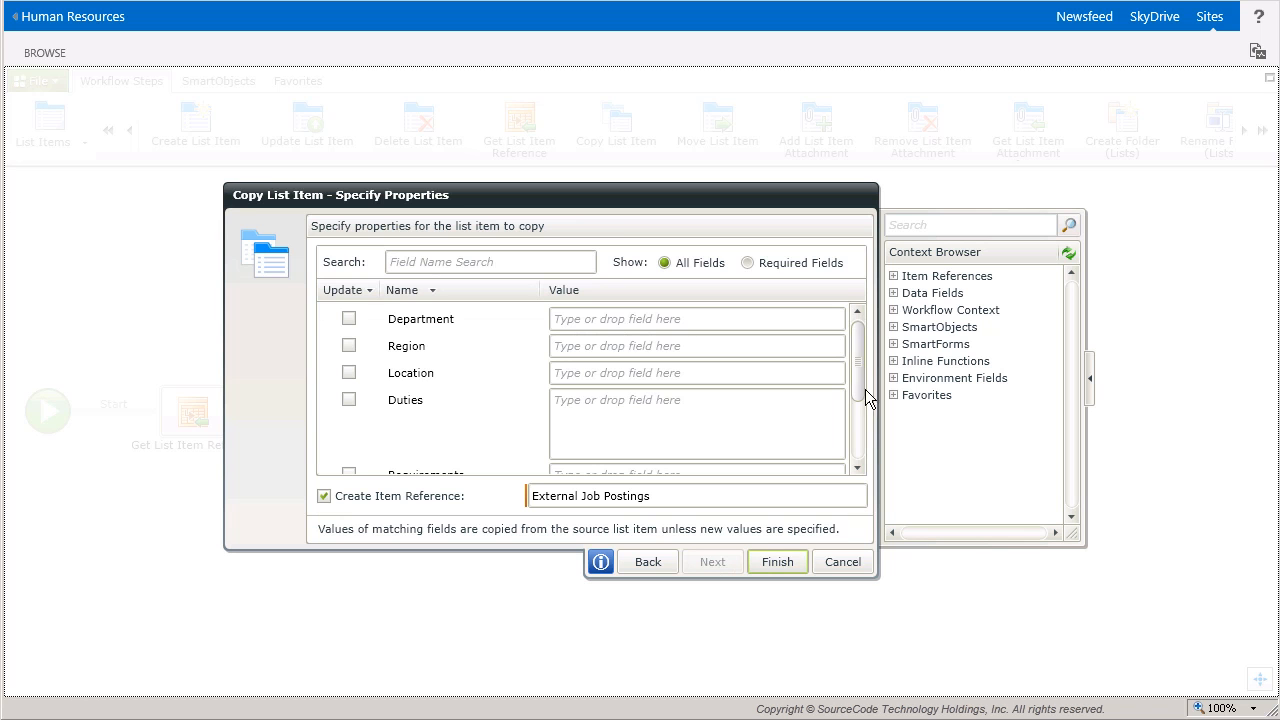
pyautogui.moveTo(866, 371); pyautogui.dragTo(864, 447)
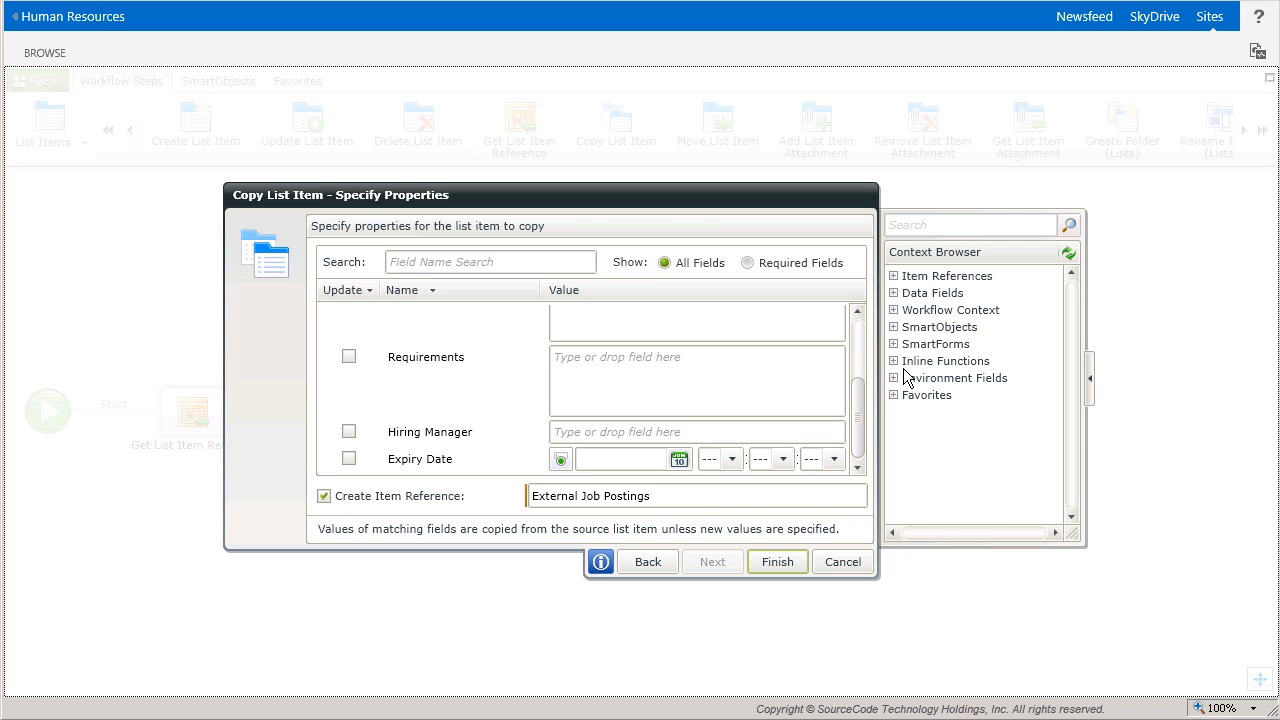
# Put the Add Days inline function into the Expiry Date field and edit it
pyautogui.click(894, 361)
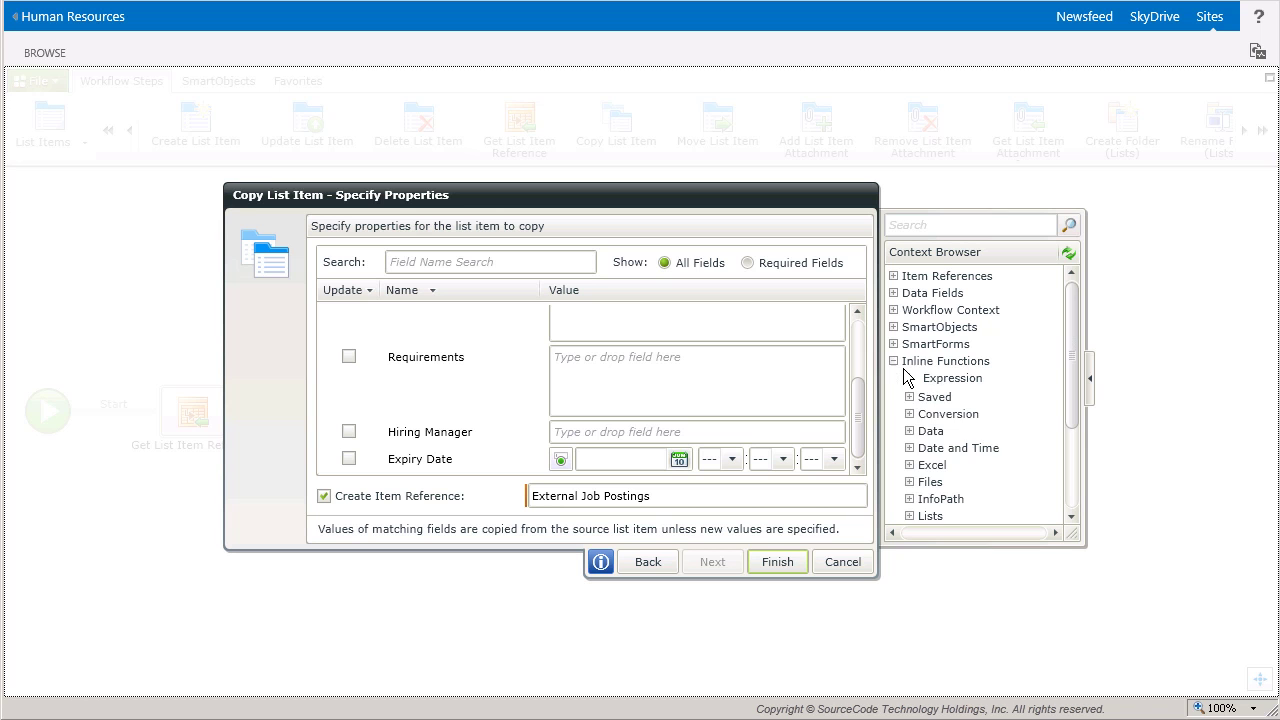
pyautogui.click(909, 448)
pyautogui.click(980, 465)
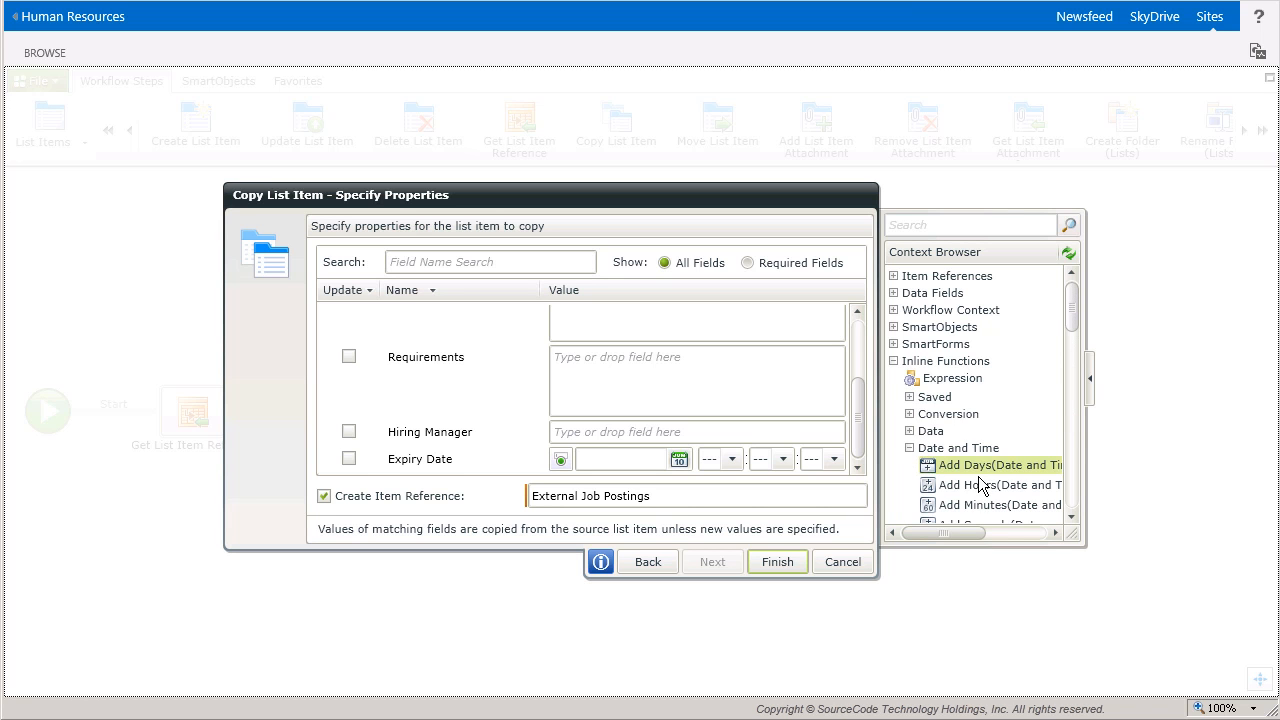
pyautogui.moveTo(980, 465); pyautogui.dragTo(674, 463)
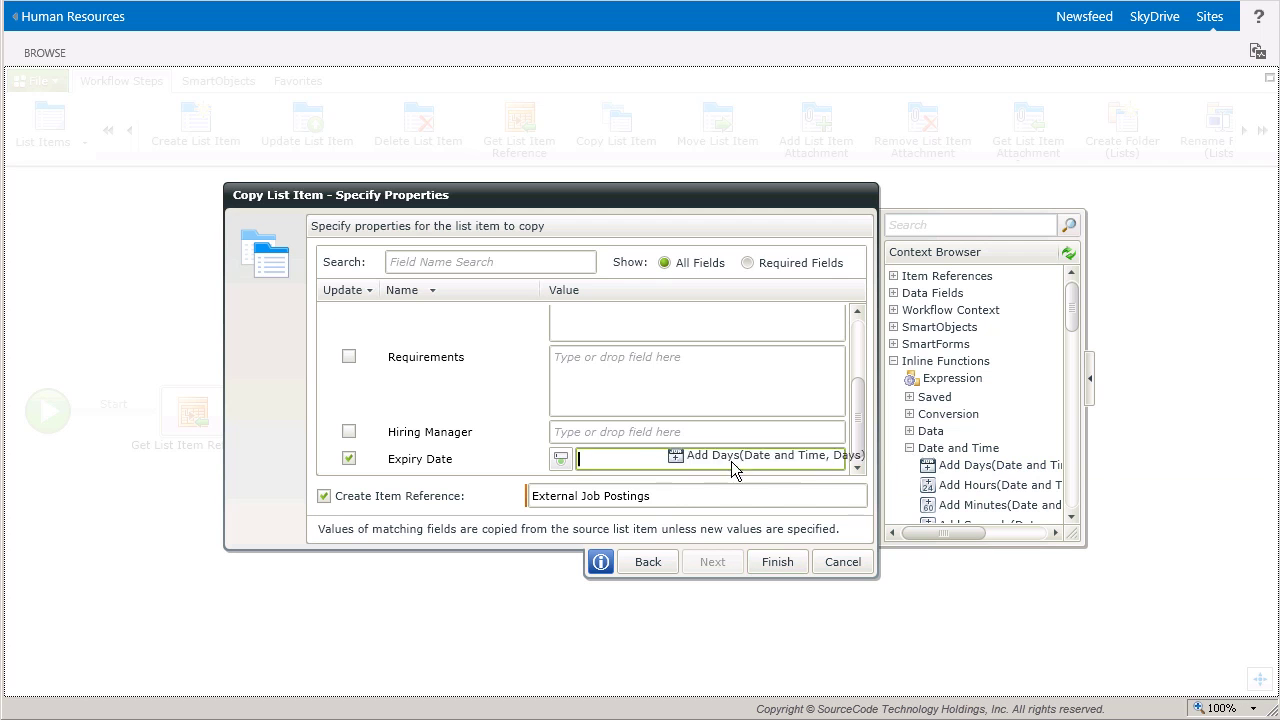
pyautogui.click(673, 460)
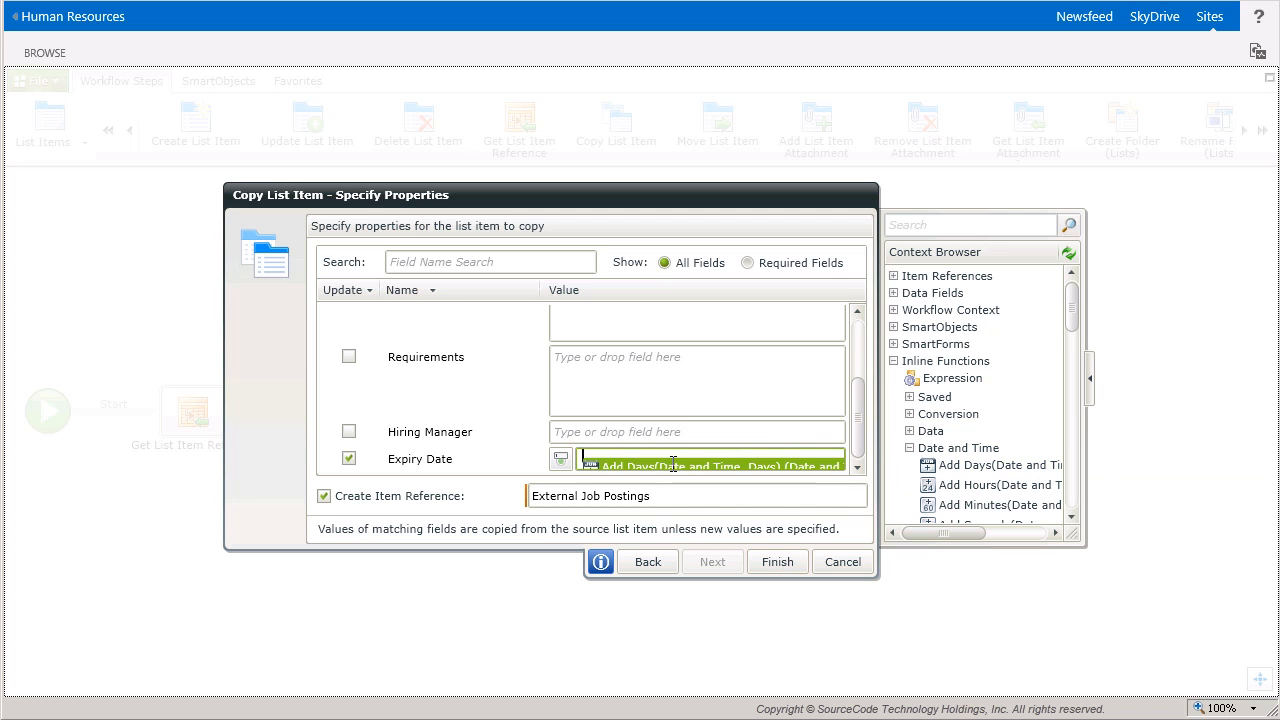
pyautogui.doubleClick(673, 460)
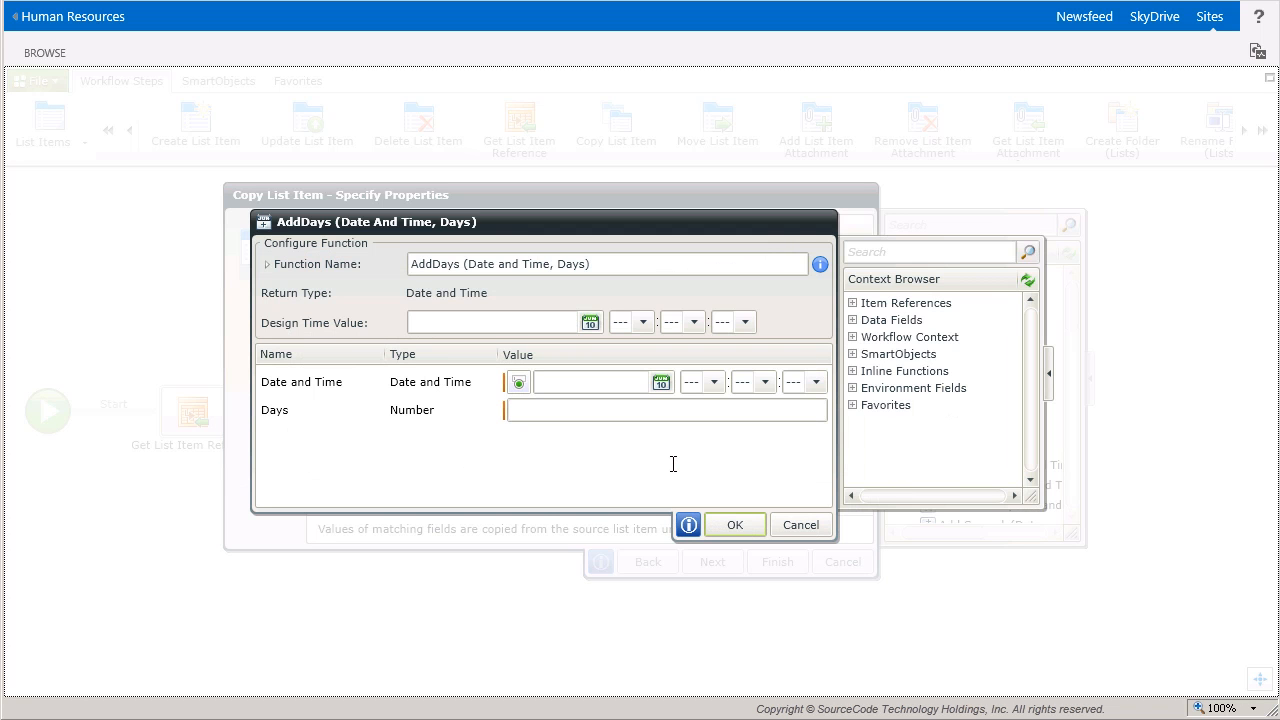
# Use Now() as the start date and 182 as the Days value
pyautogui.click(626, 412)
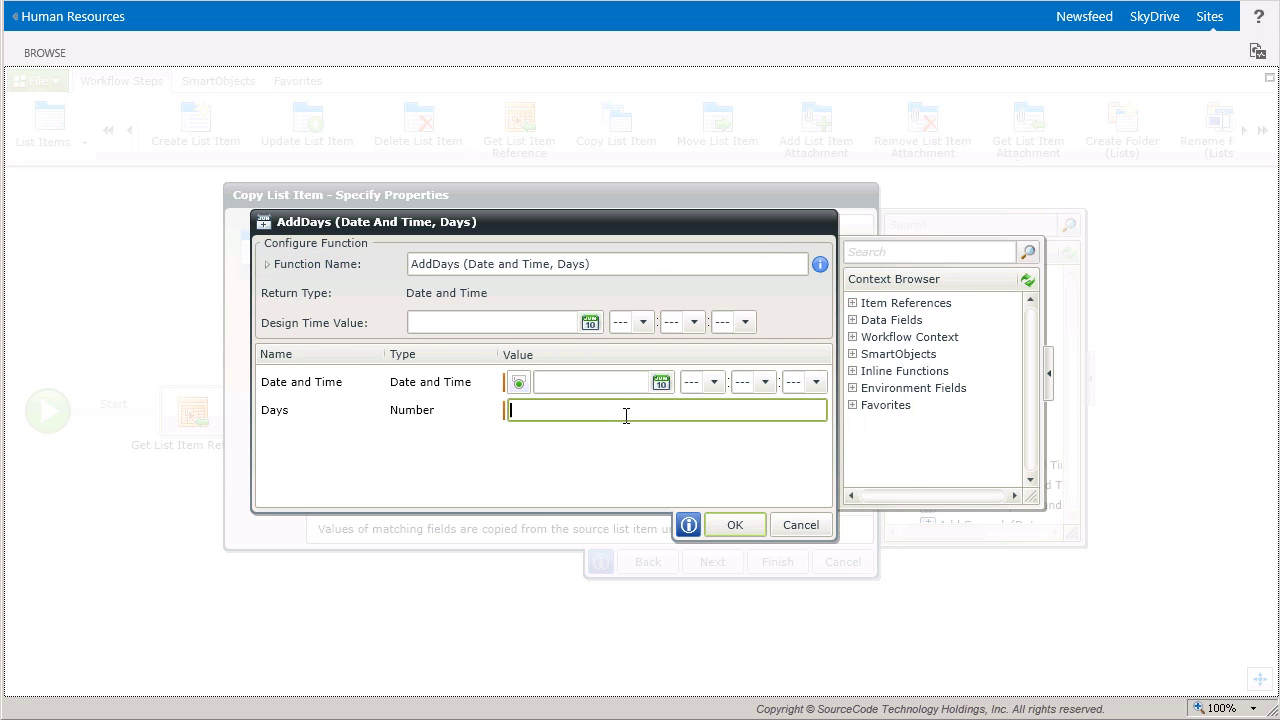
pyautogui.click(852, 371)
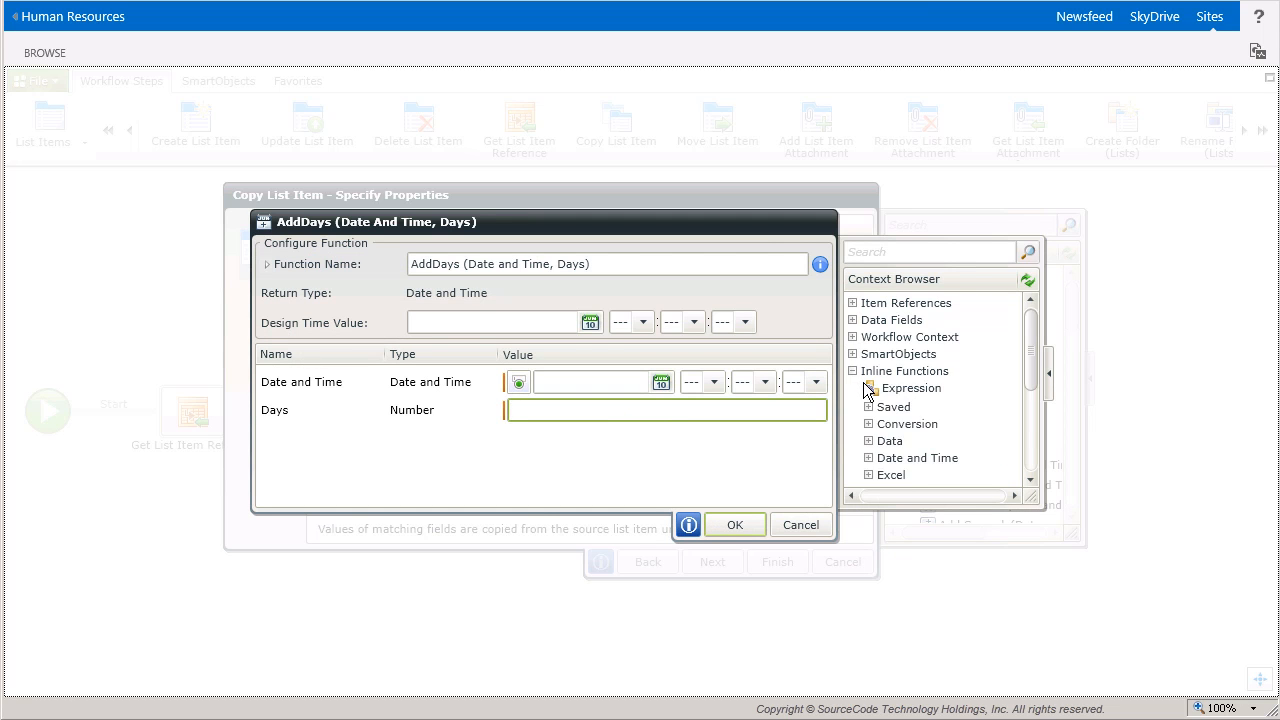
pyautogui.click(868, 457)
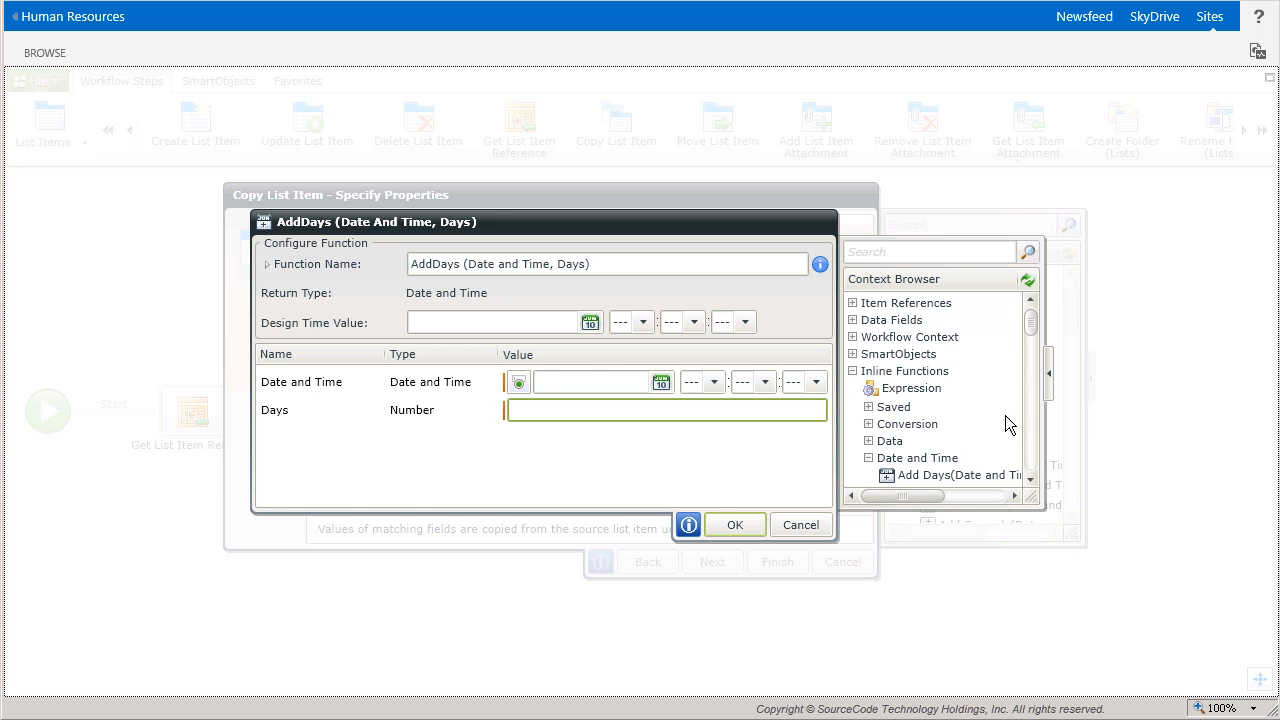
pyautogui.moveTo(1031, 335); pyautogui.dragTo(1036, 393)
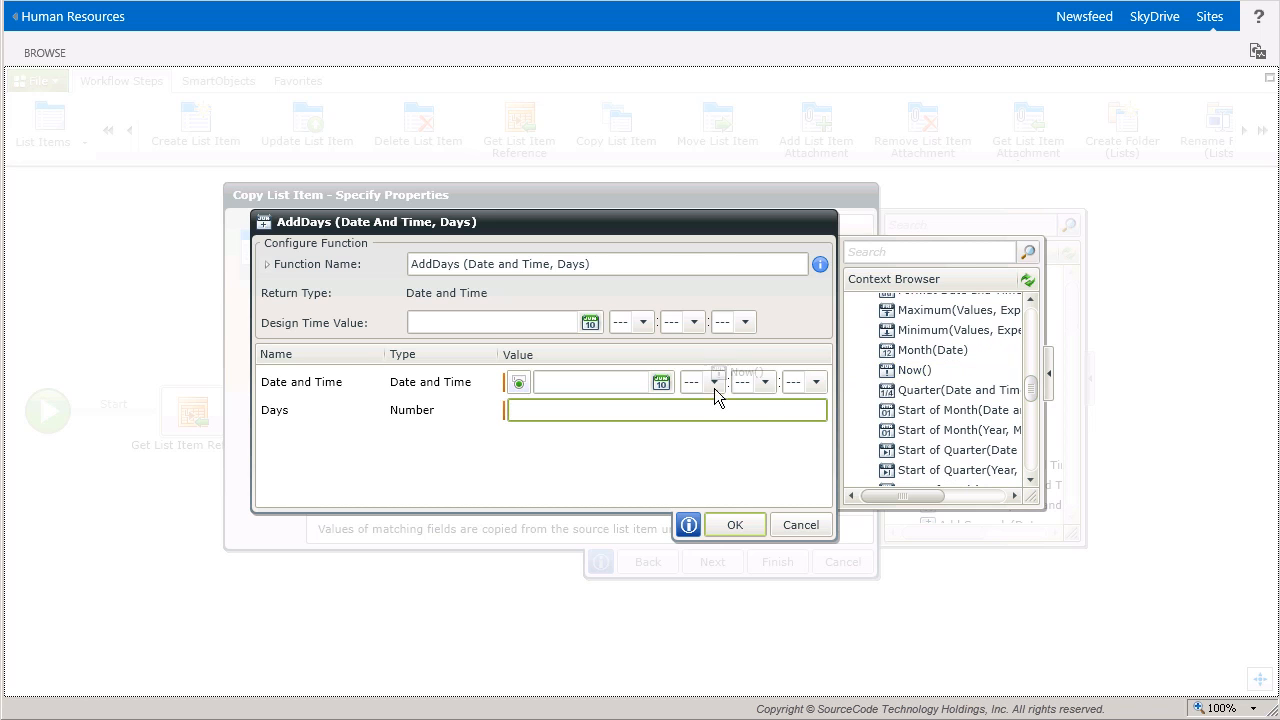
pyautogui.moveTo(914, 371); pyautogui.dragTo(584, 383)
pyautogui.click(600, 410)
pyautogui.write('182')
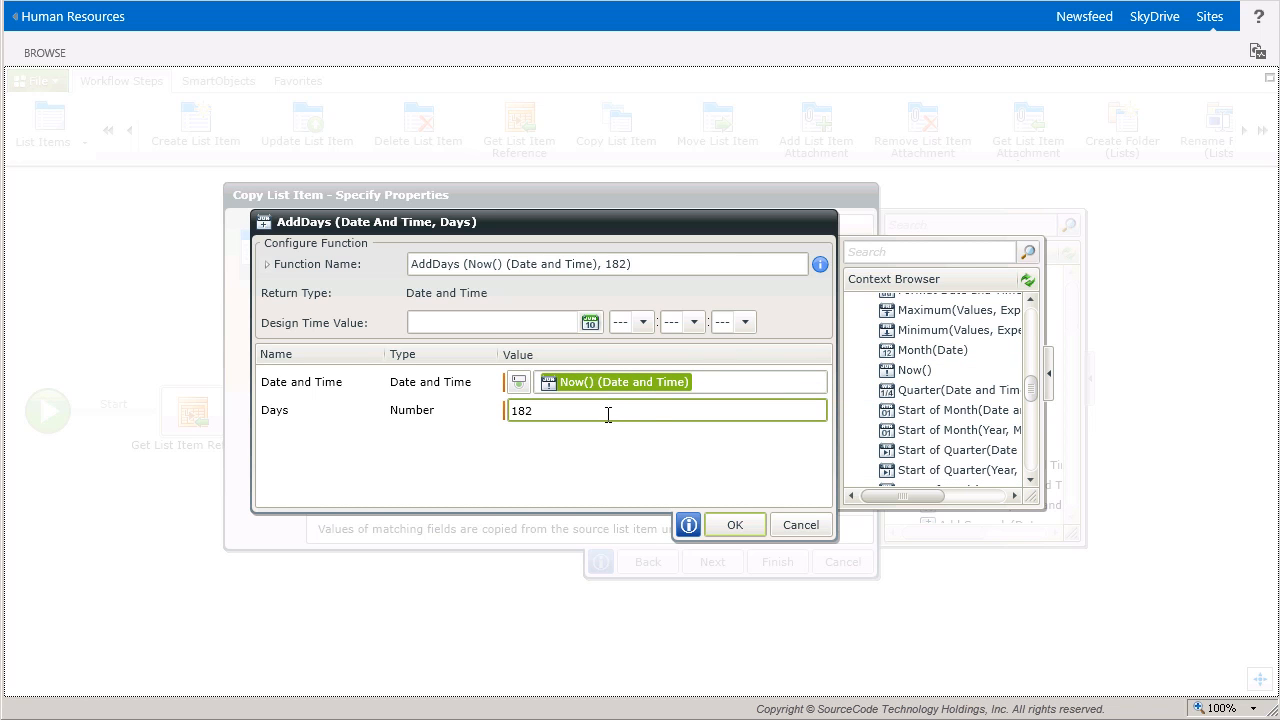
# Confirm the date function, uncheck Create Item Reference and finish the copy step
pyautogui.click(735, 526)
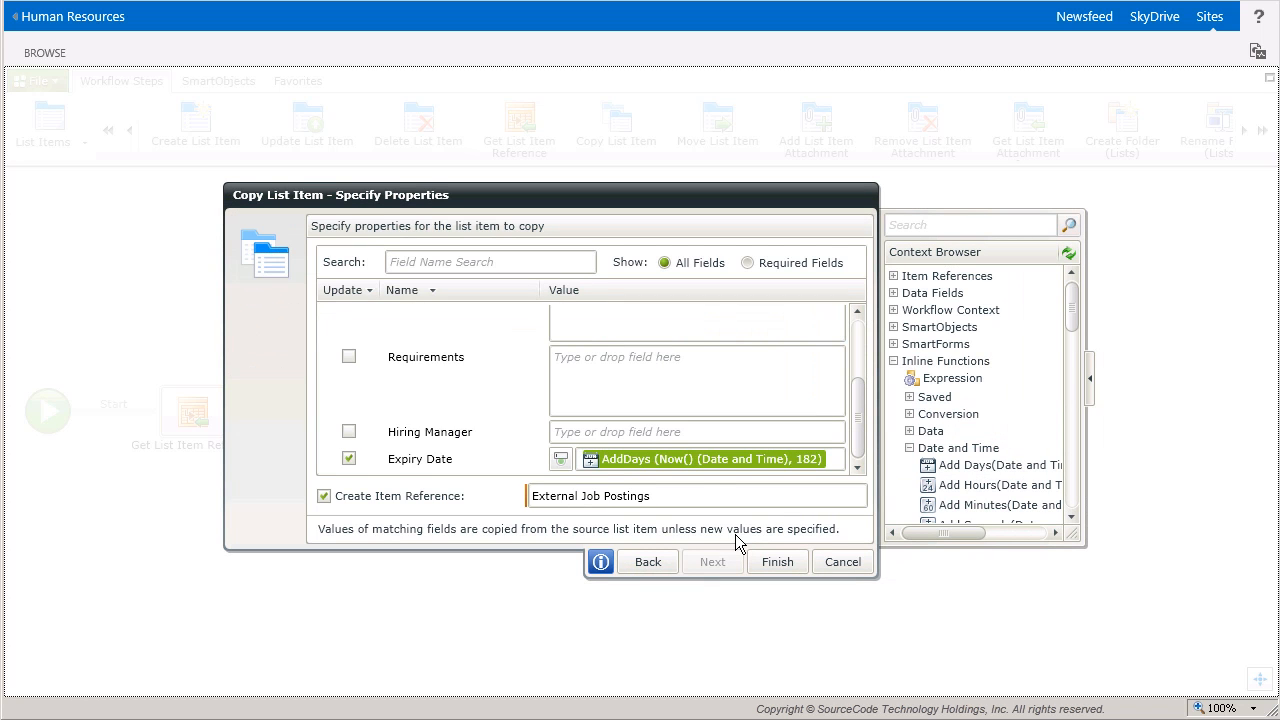
pyautogui.click(717, 497)
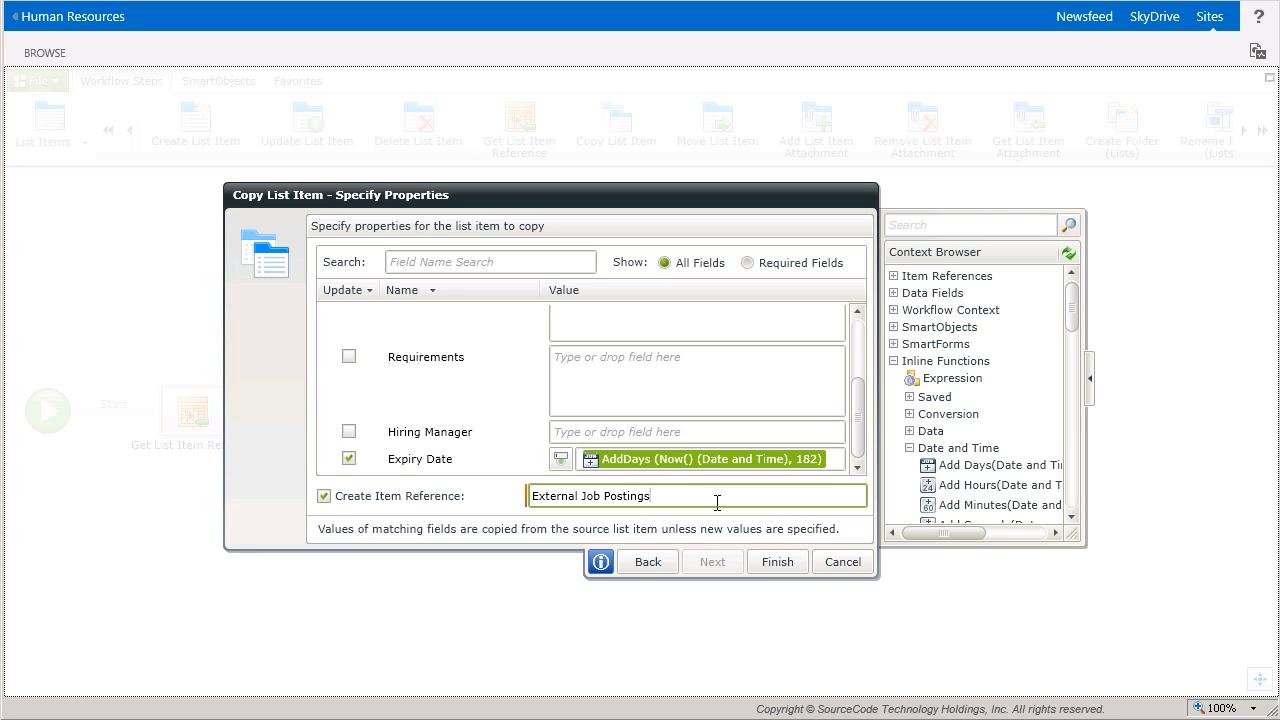
pyautogui.click(324, 496)
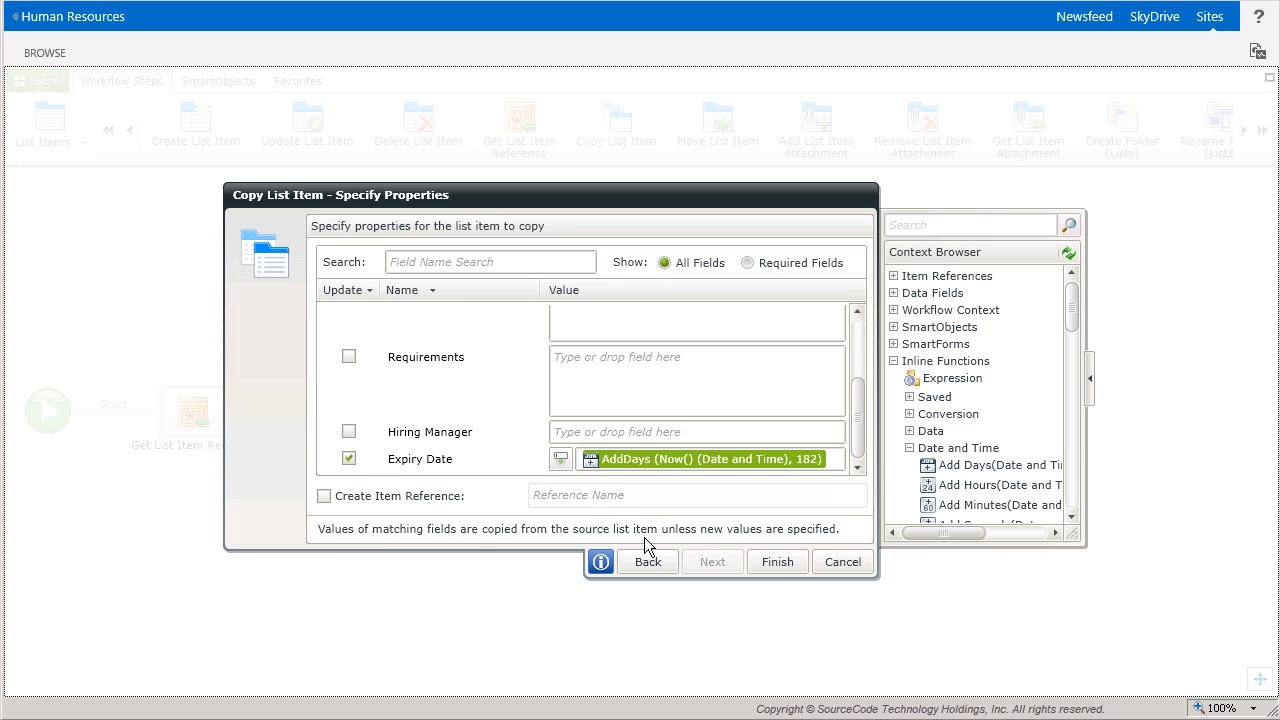
pyautogui.click(777, 562)
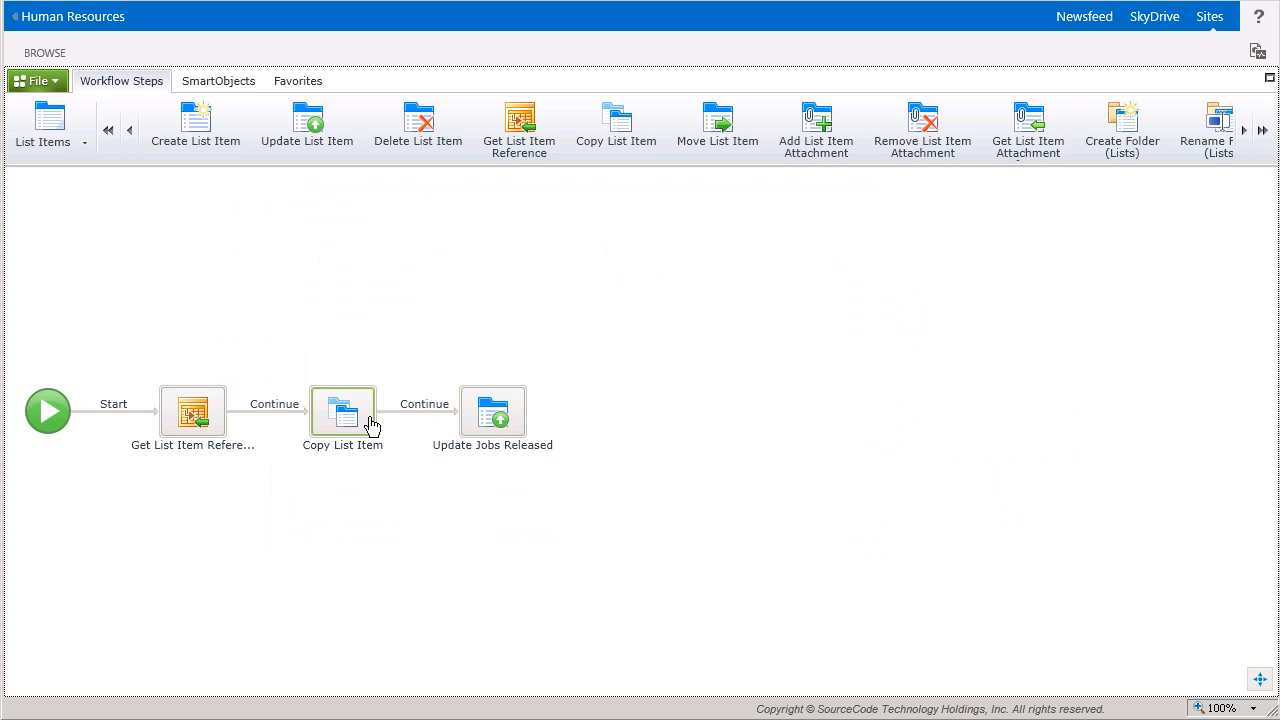
# Deploy the workflow to the server from the File menu
pyautogui.click(36, 80)
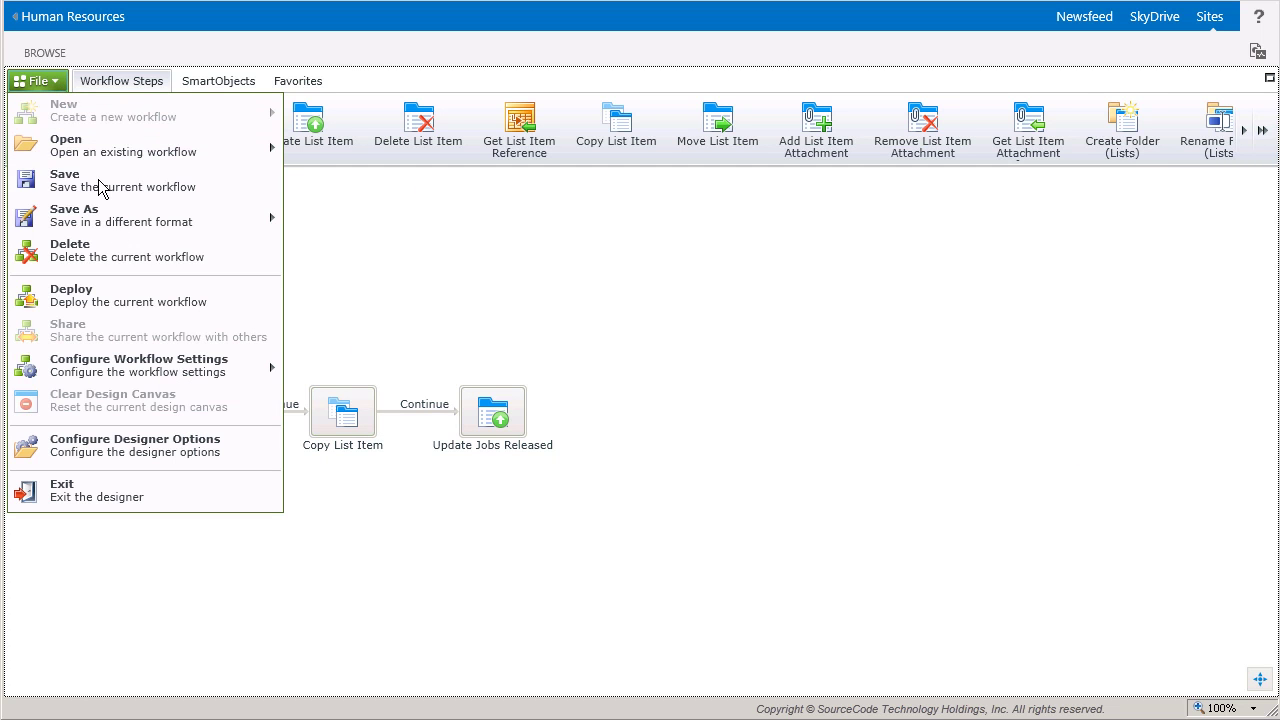
pyautogui.click(165, 315)
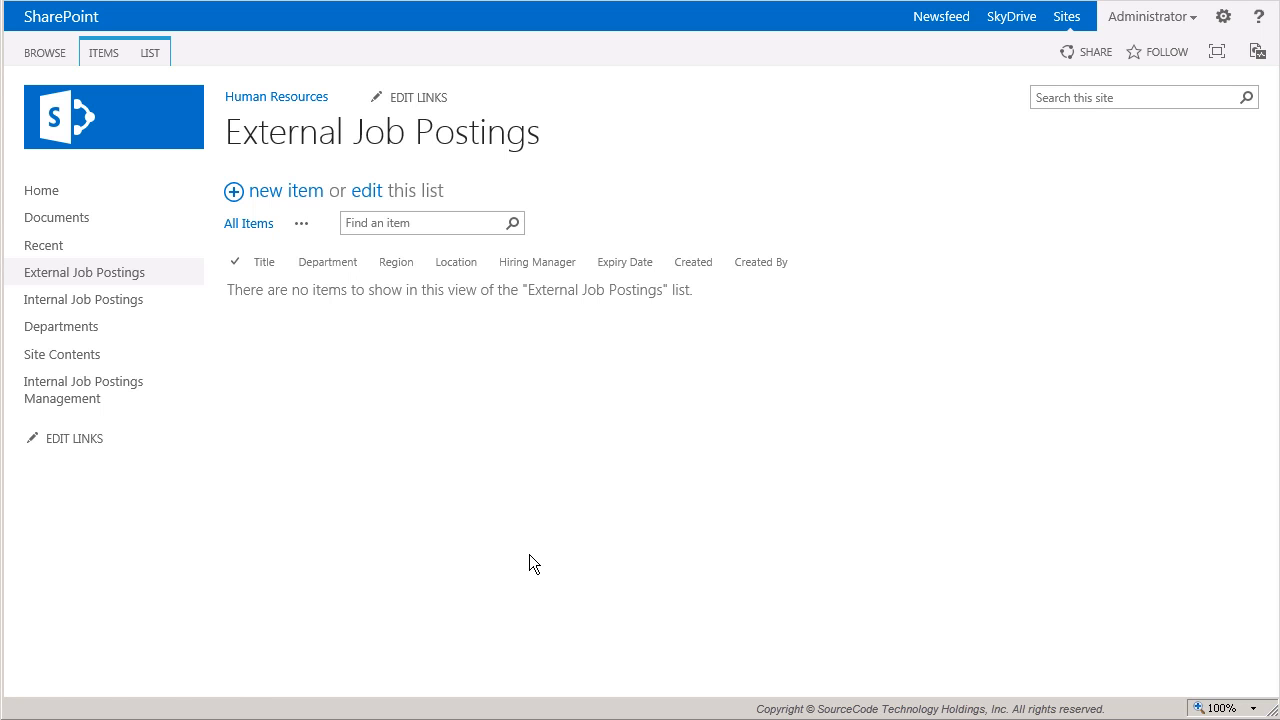
# Open Internal Job Postings Management and filter the Departments list to the Sales row
pyautogui.click(95, 398)
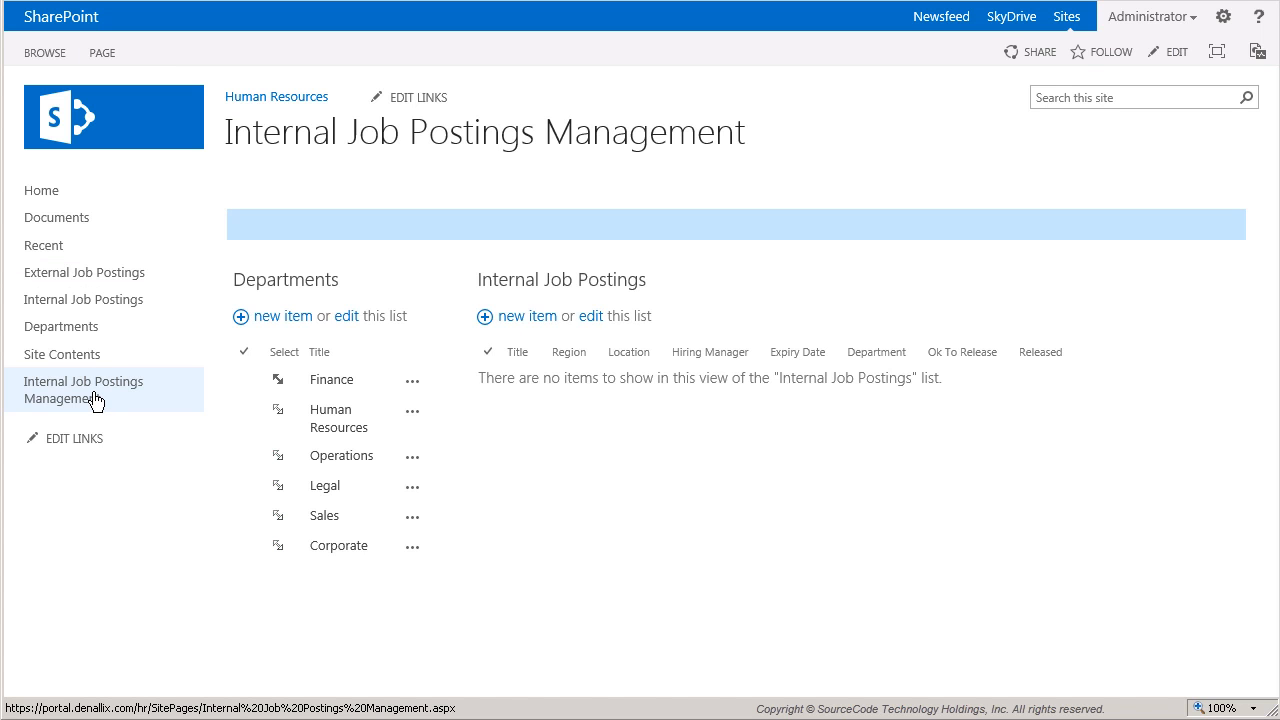
pyautogui.click(285, 518)
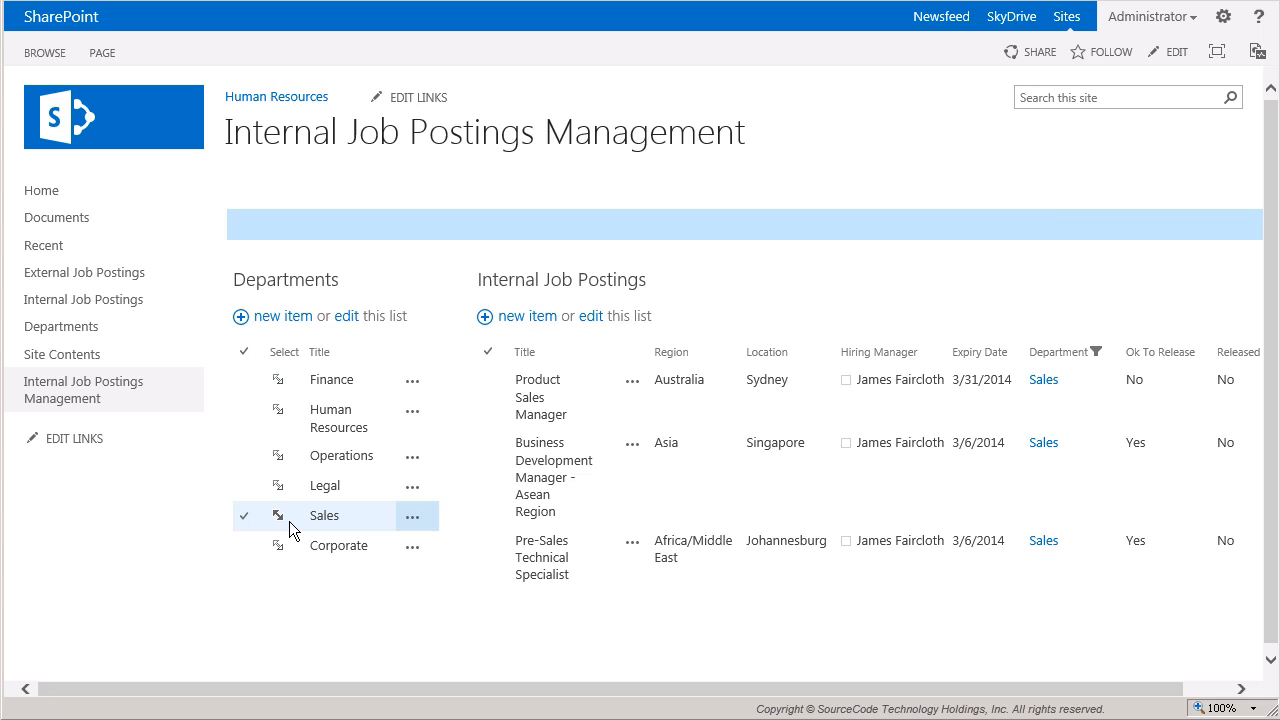
pyautogui.click(339, 570)
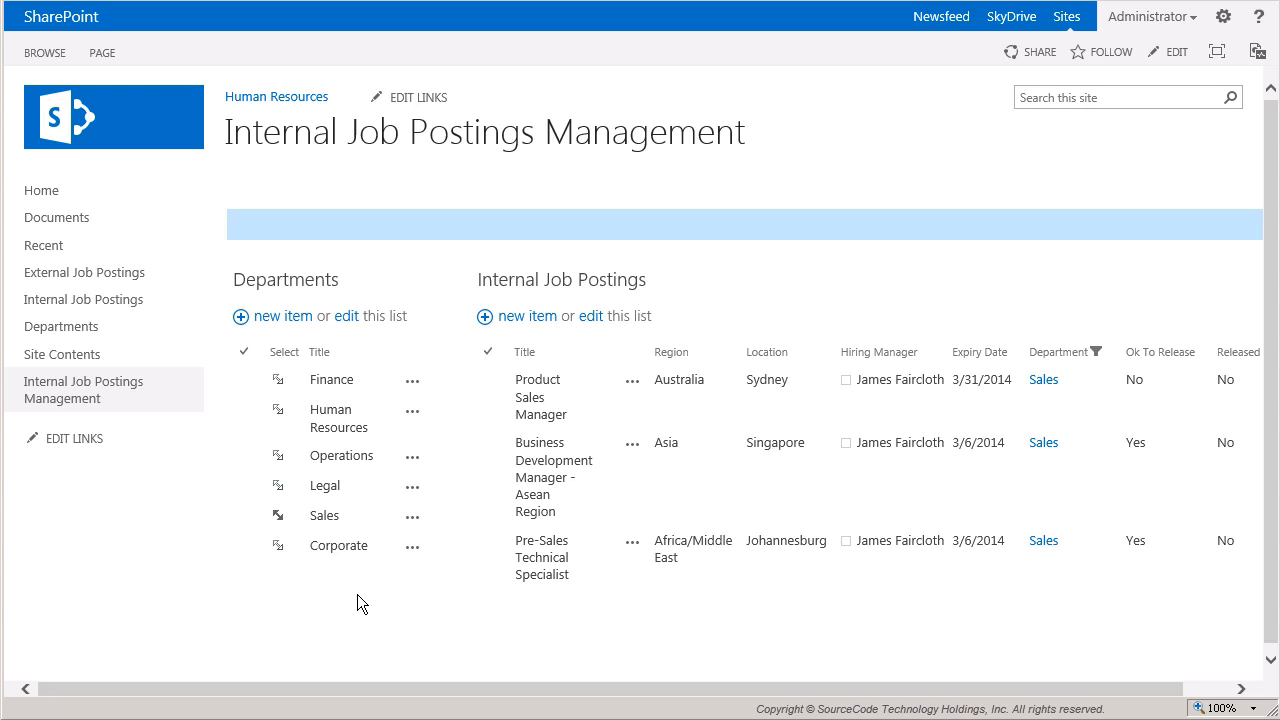
# Start the Release Expired Internal Job Postings workflow from the Sales item's K2 Workflows menu
pyautogui.click(412, 516)
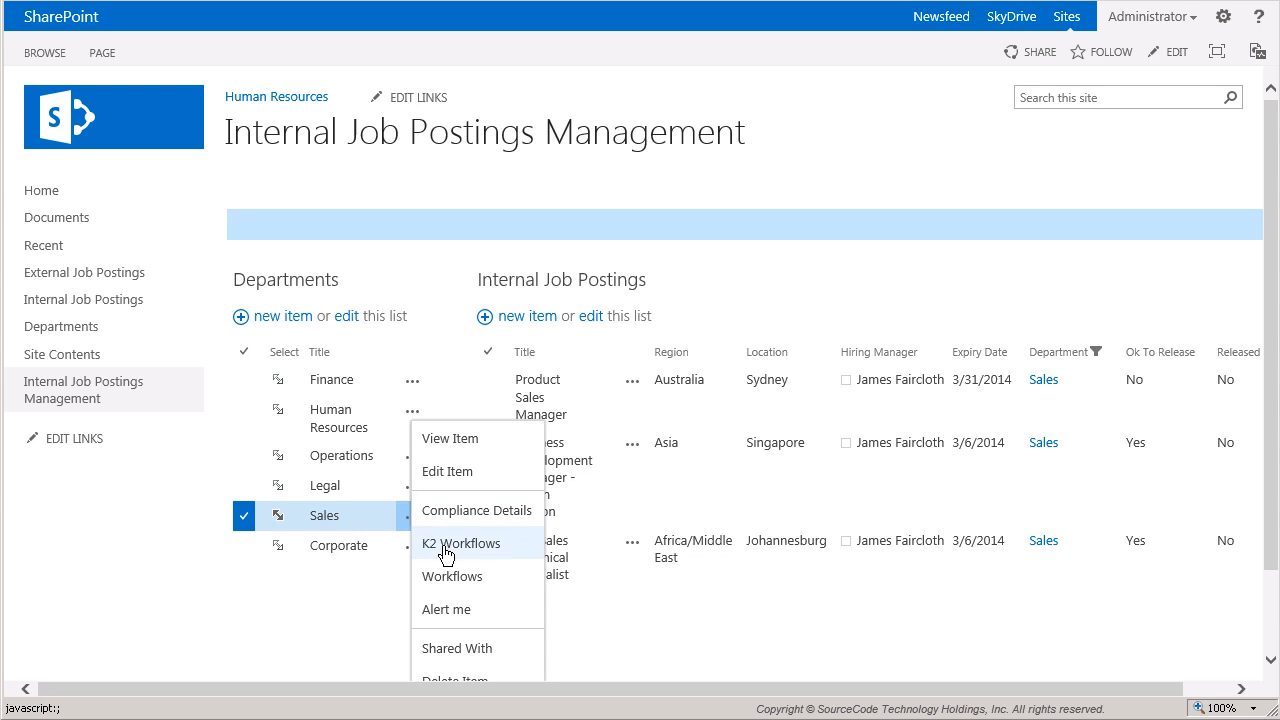
pyautogui.click(497, 562)
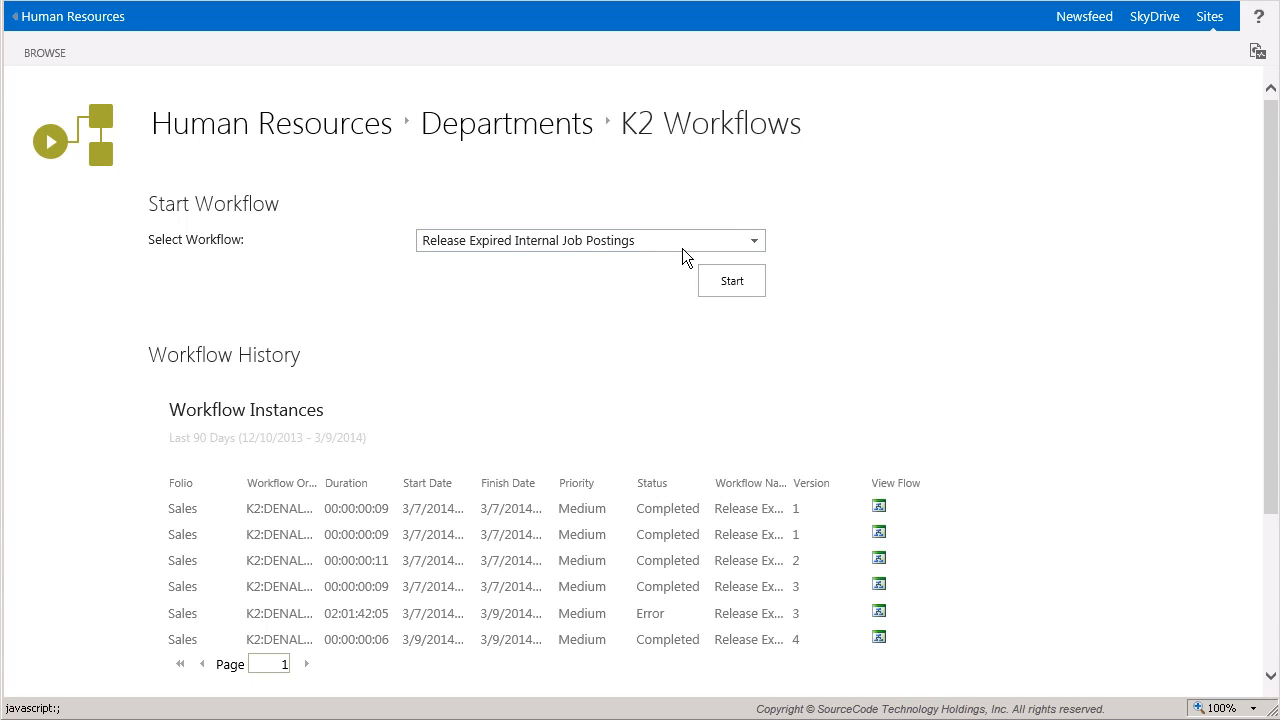
pyautogui.click(740, 297)
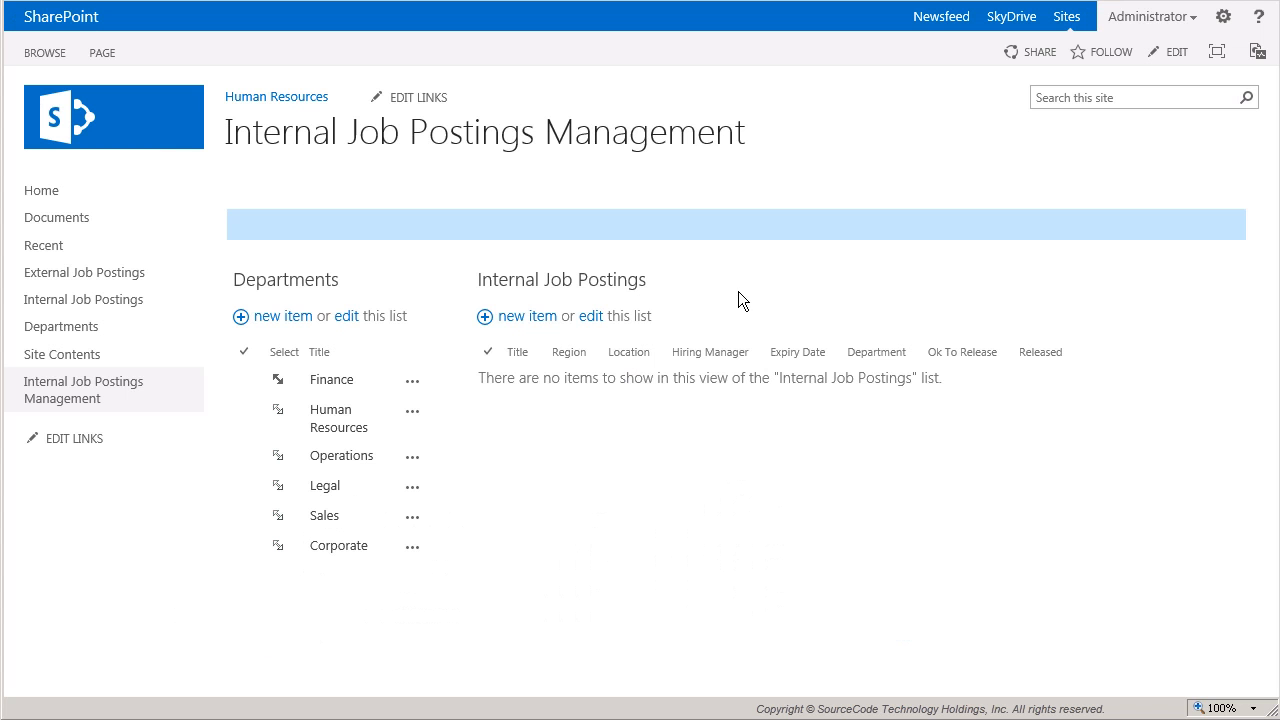
# View External Job Postings, now holding two copied Sales postings expiring 9/5/2014
pyautogui.click(84, 272)
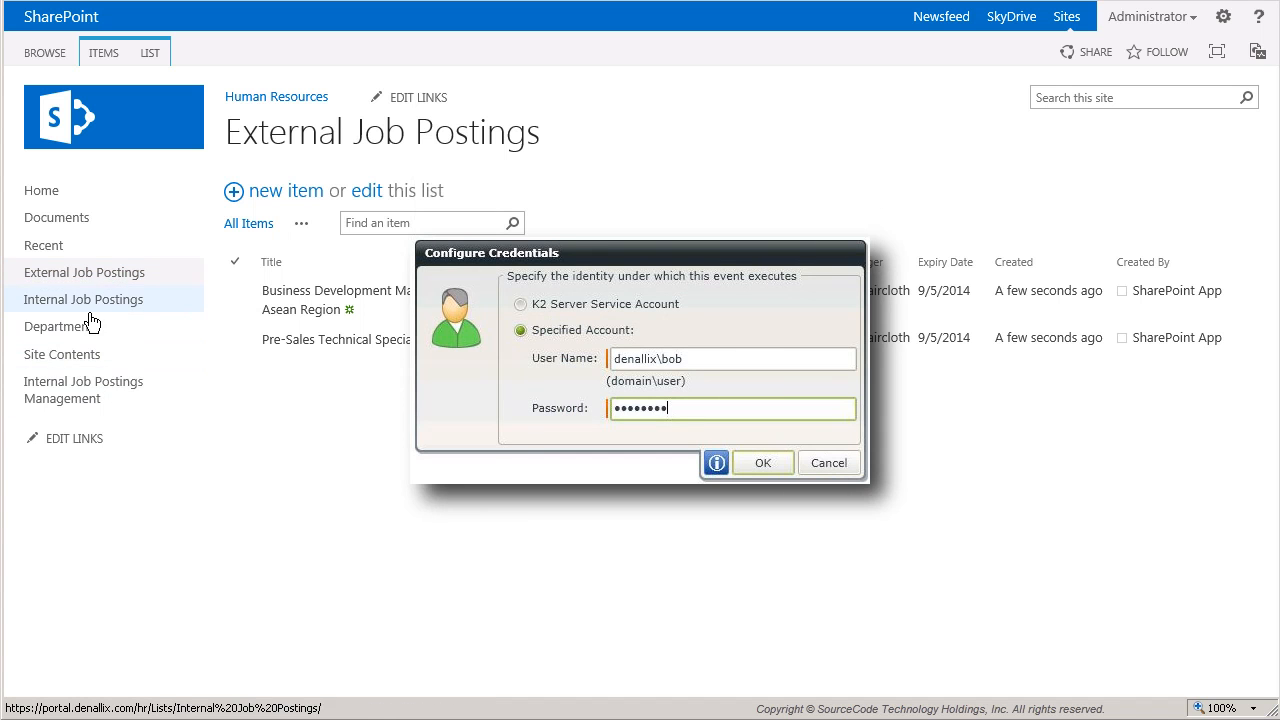
# View Internal Job Postings, where both Sales postings now show Released as Yes
pyautogui.click(83, 299)
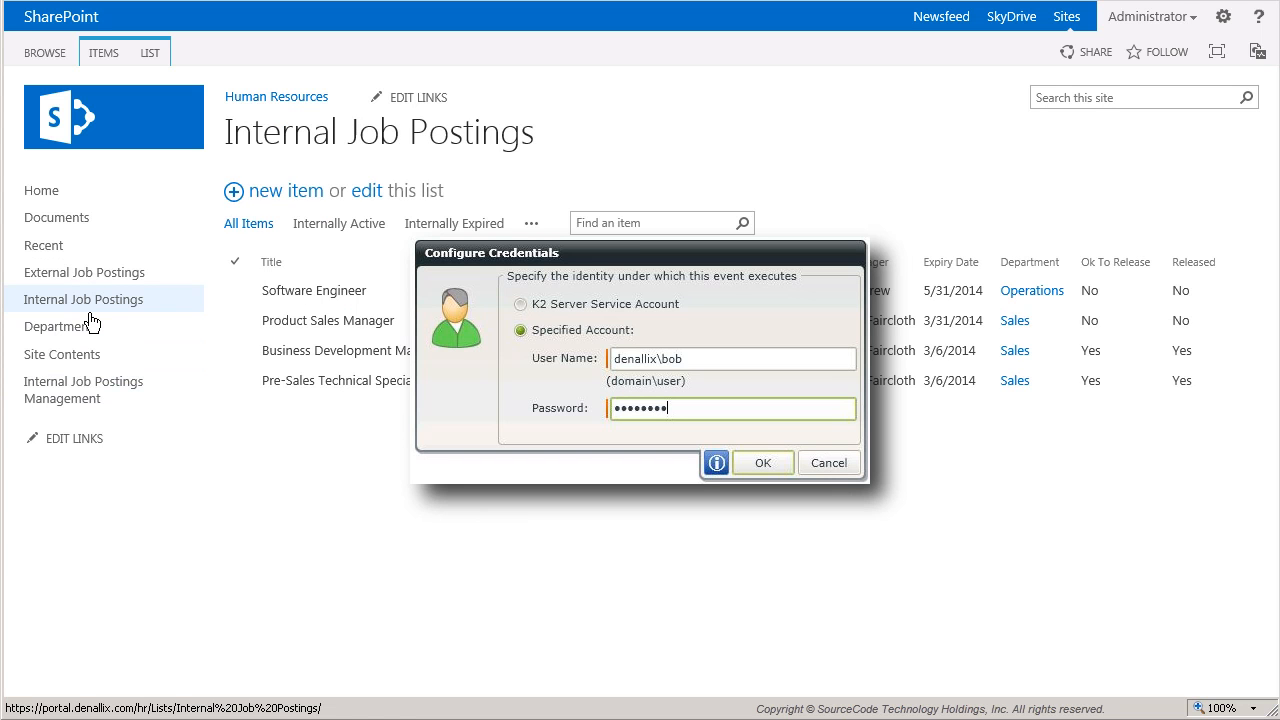